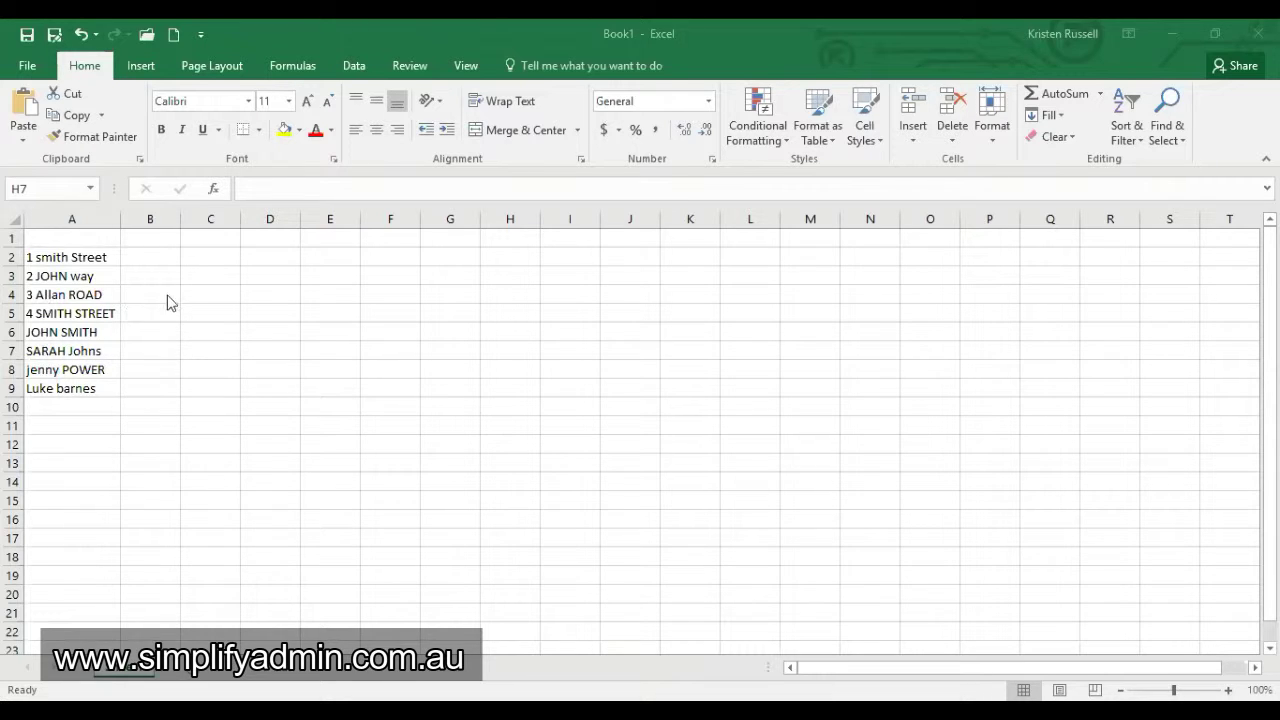
Enter the formula =PROPER(A2) in cell B2 to capitalise each word of the first column A entry.
double_click(47, 257)
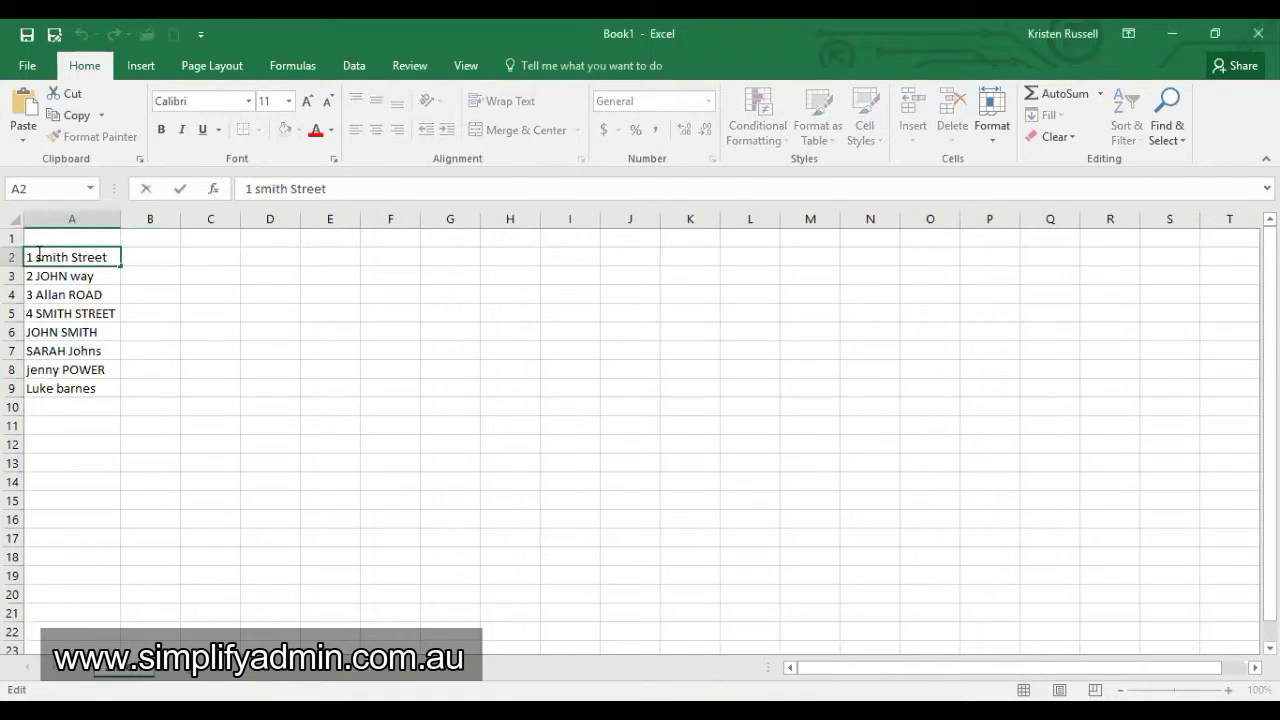
click(158, 258)
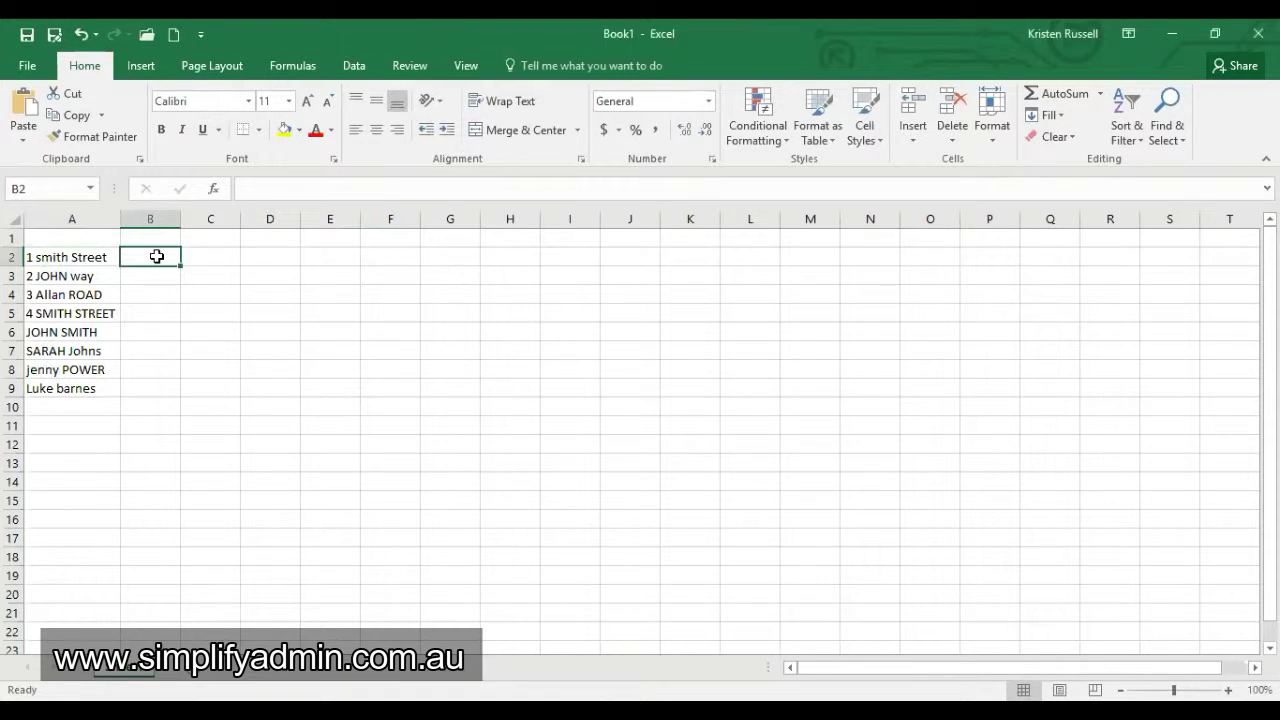
text(=)
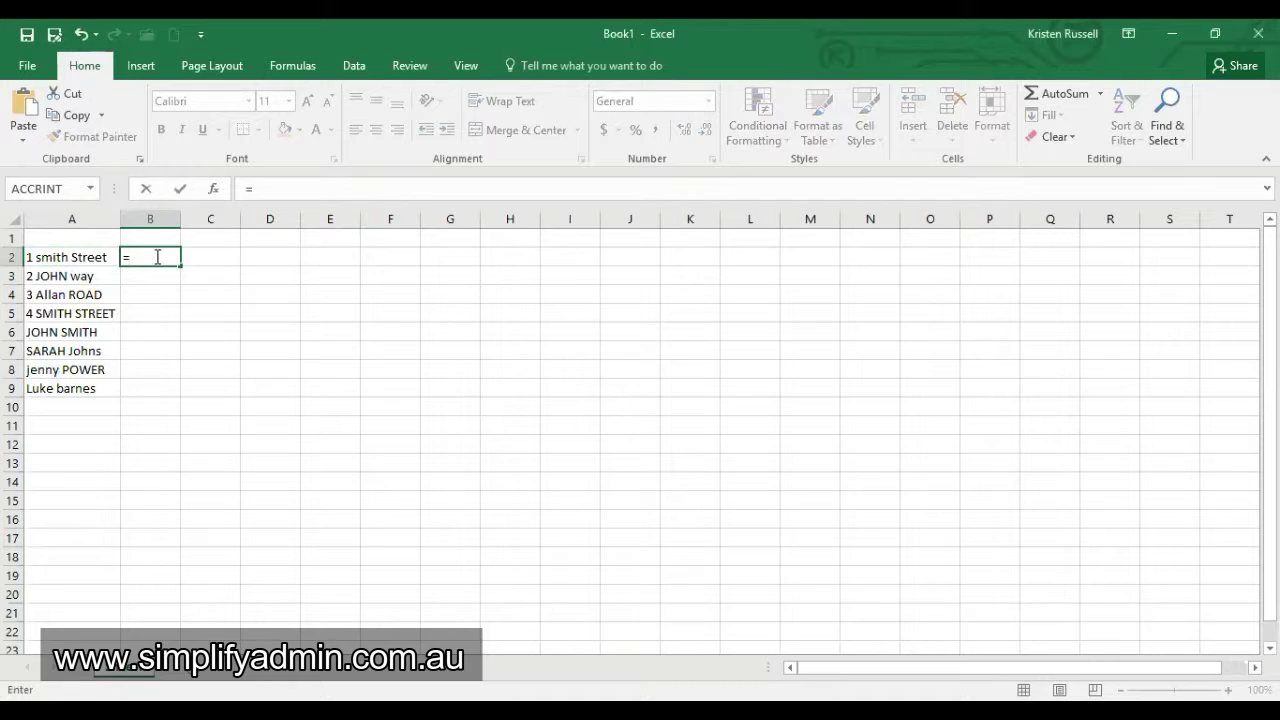
text(proper()
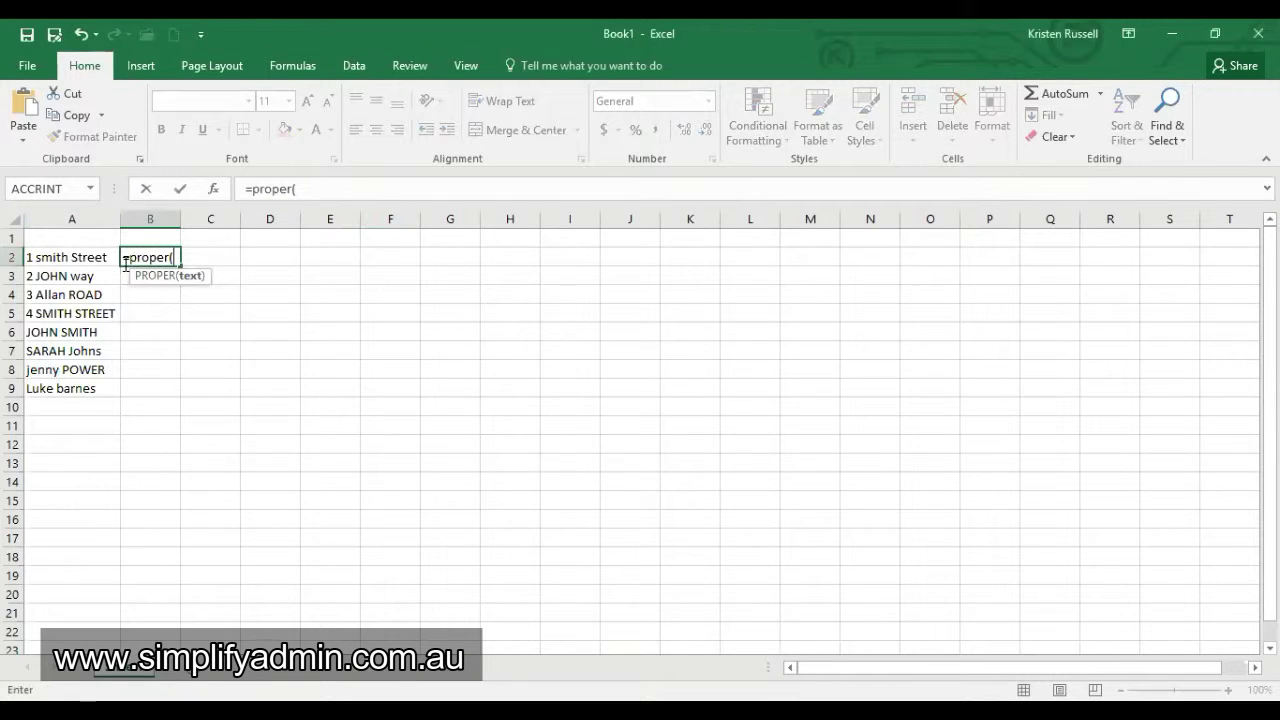
text(A2)
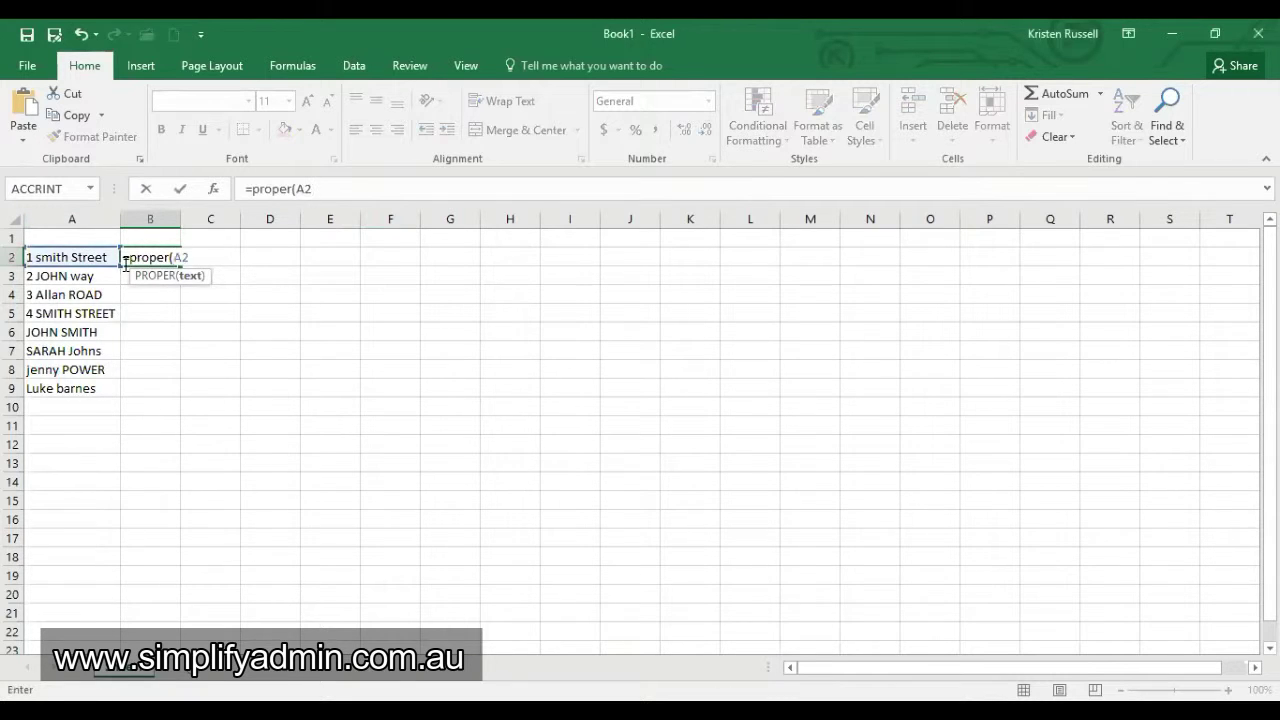
text())
key(Return)
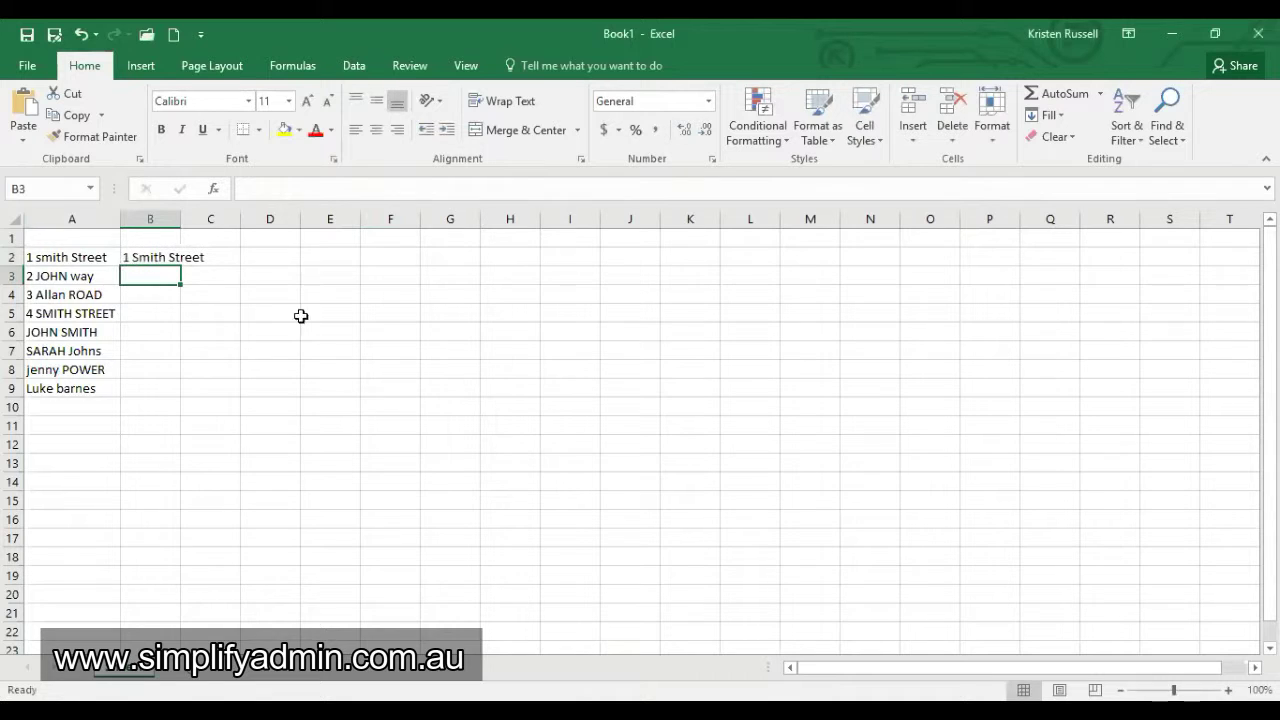
Autofit column B to its contents and fill the PROPER formula from B2 down to B9.
double_click(182, 219)
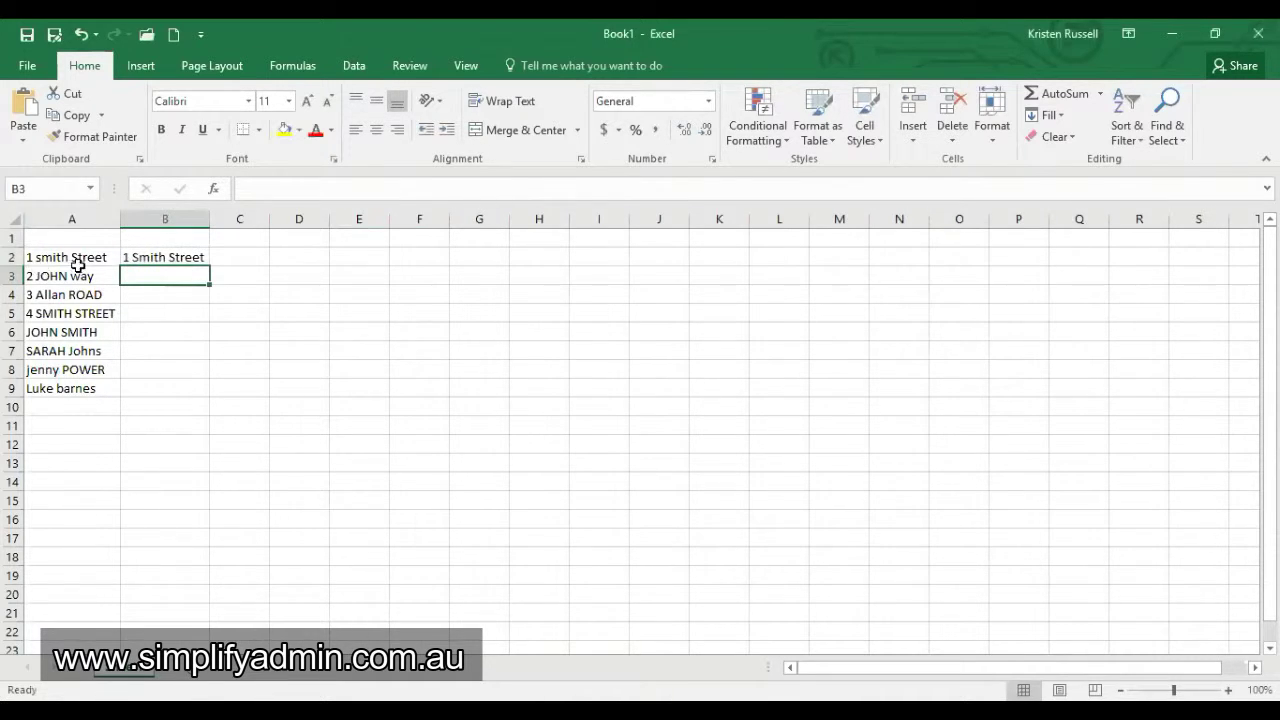
click(181, 258)
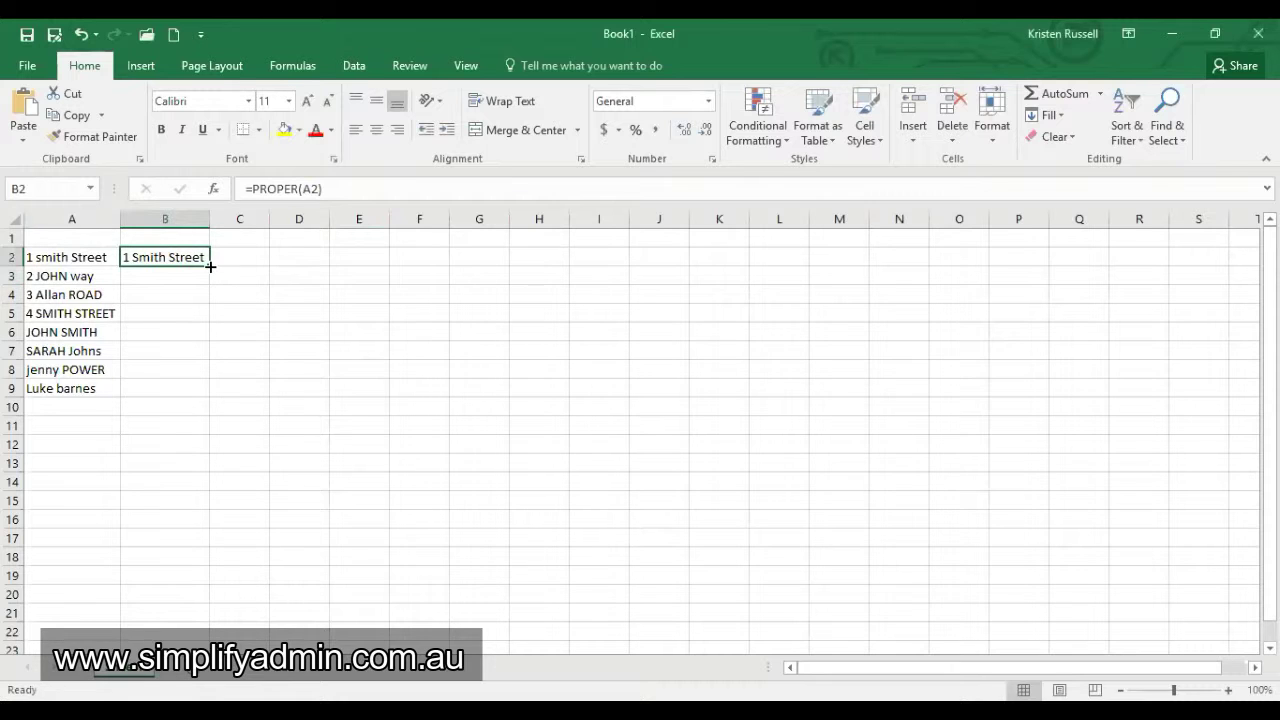
drag(210, 266, 203, 397)
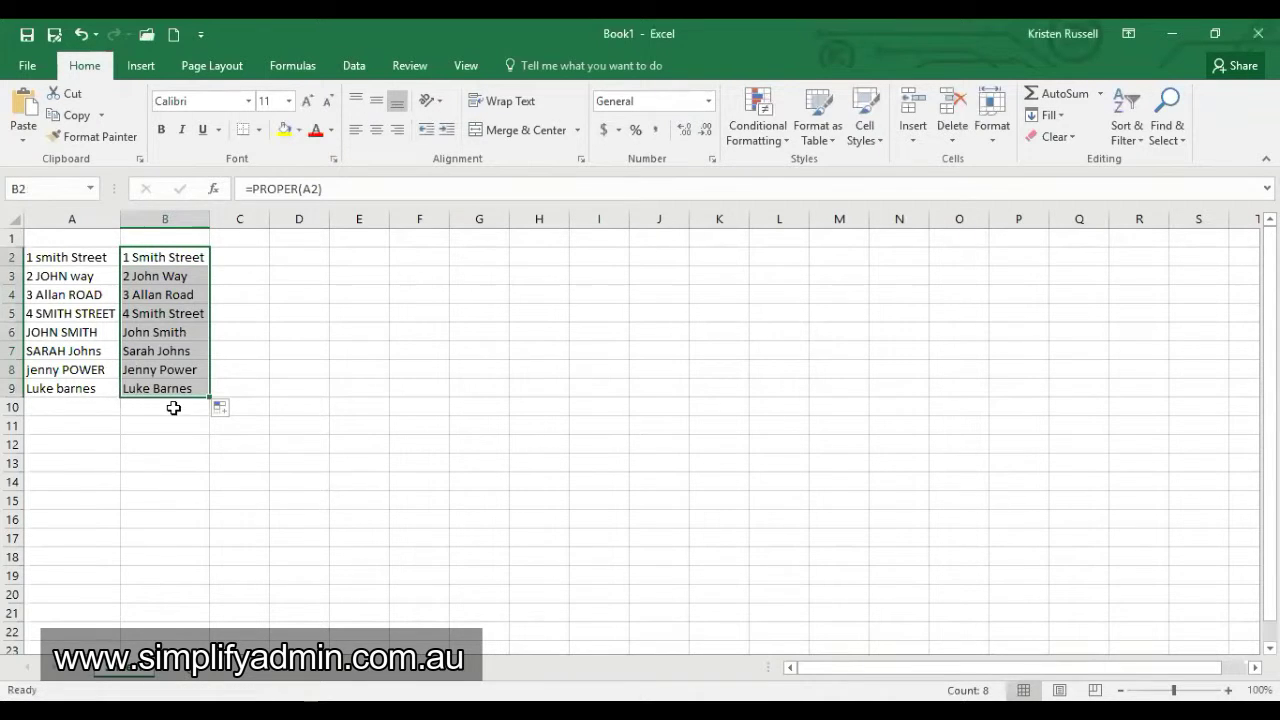
click(174, 409)
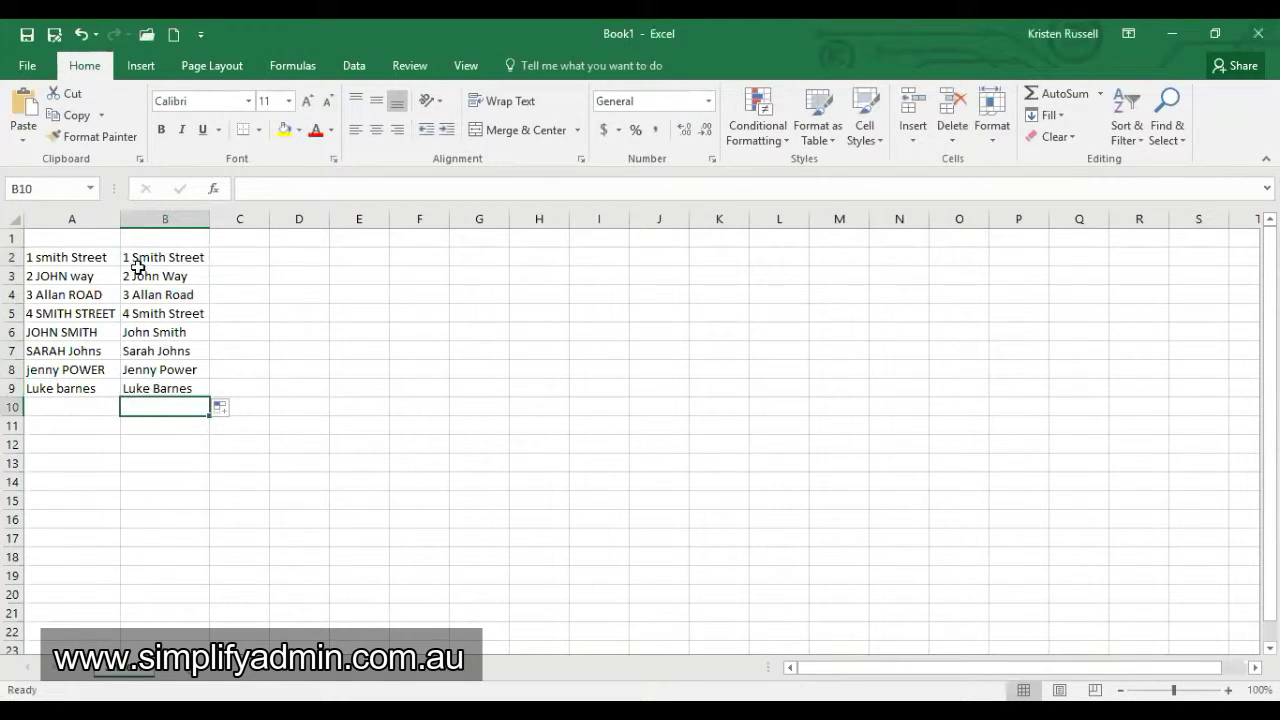
Enter the formula =UPPER(A2) in cell C2 to convert the first column A entry to capitals.
click(236, 257)
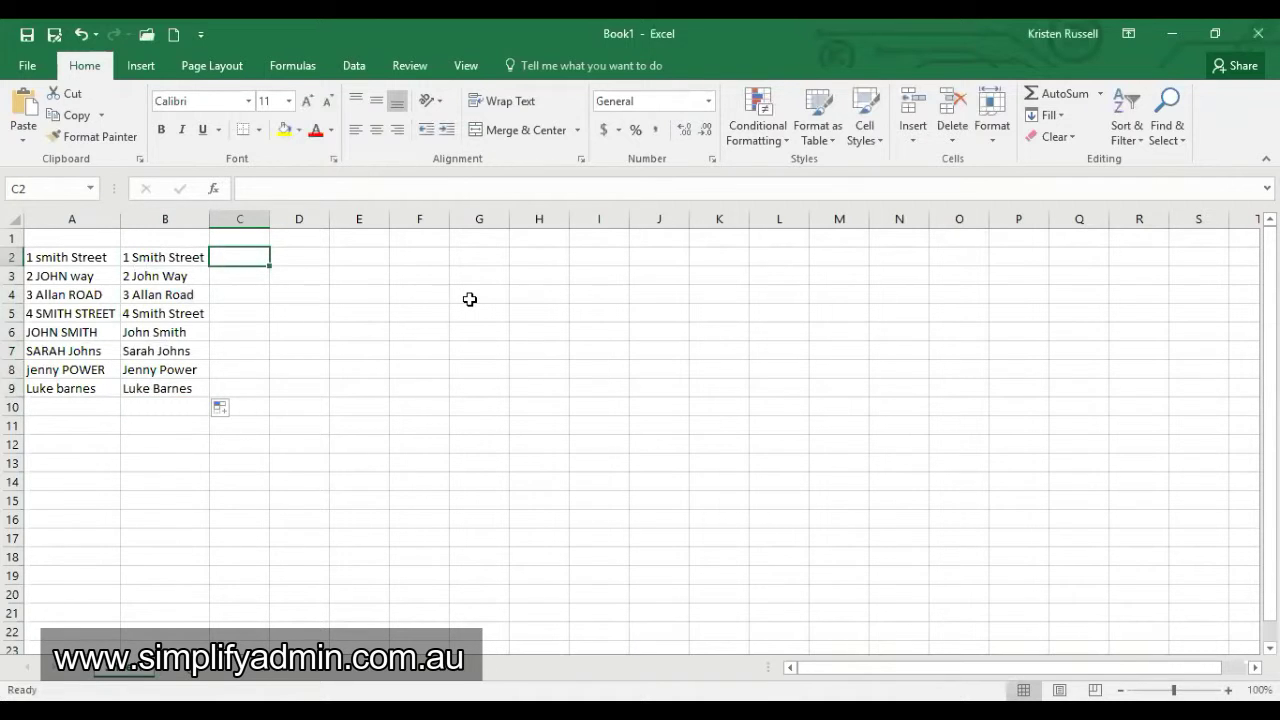
text(=)
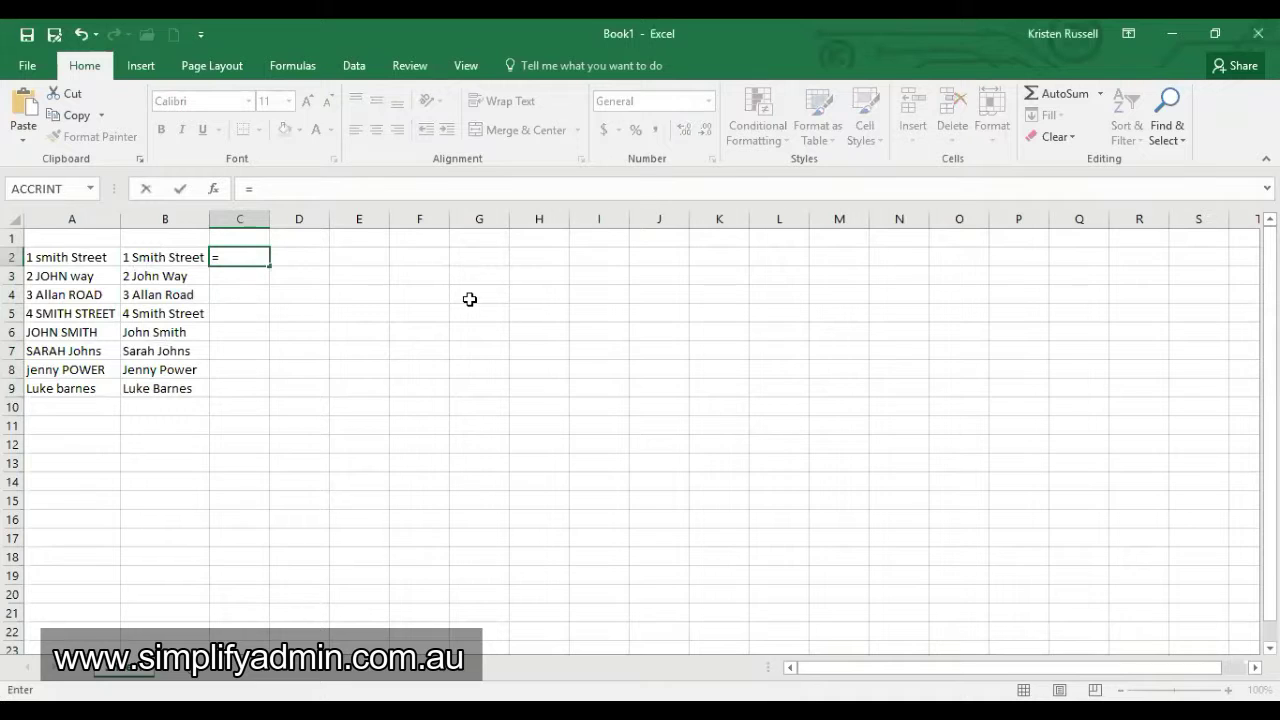
text(upper()
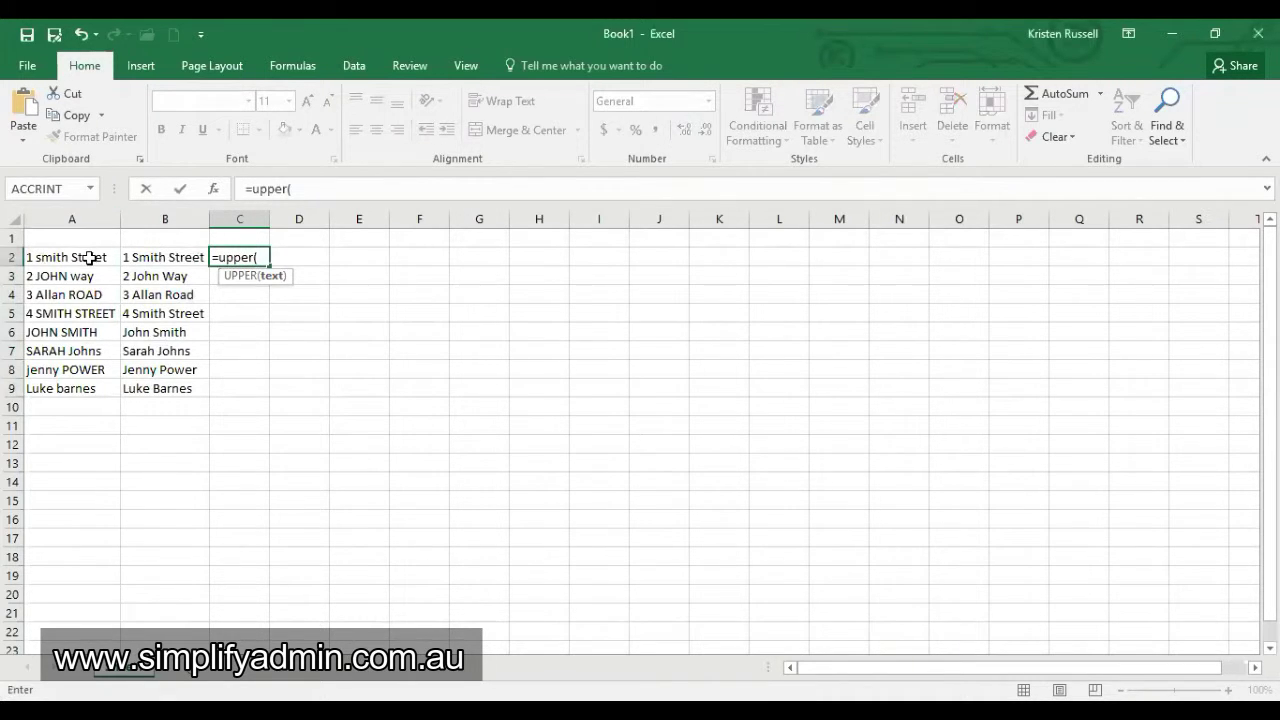
text(a2))
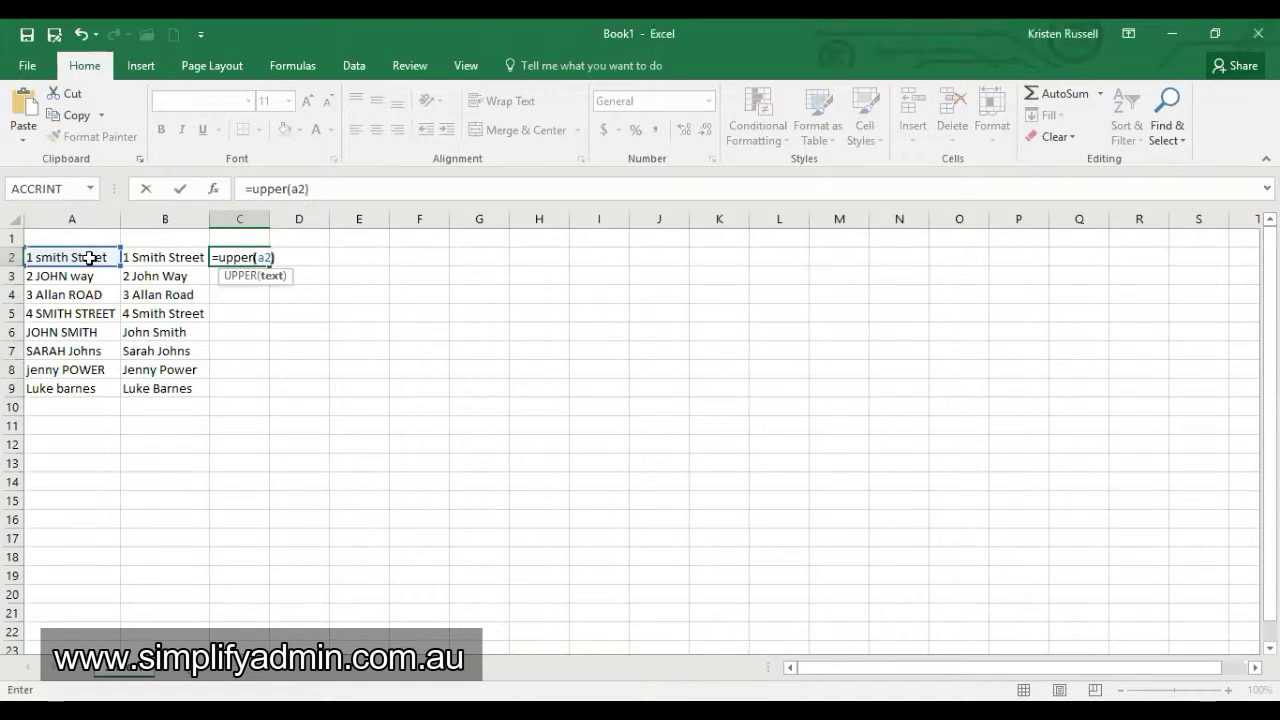
key(Return)
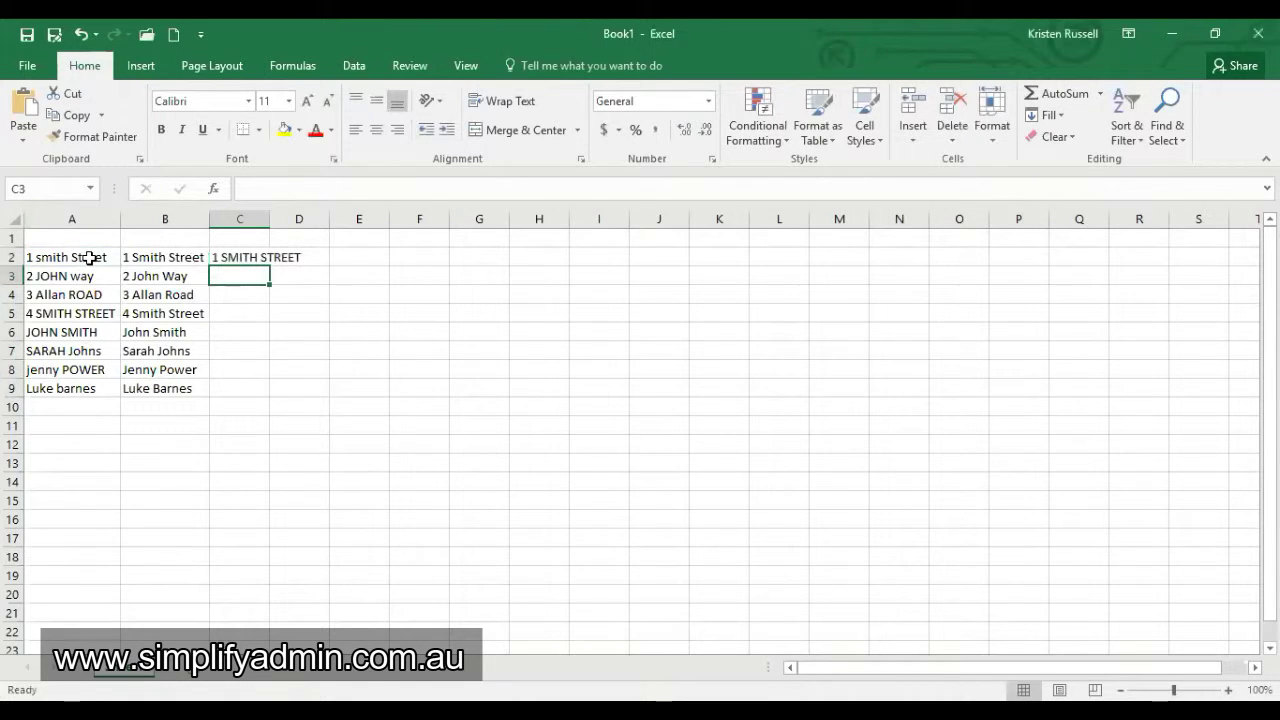
Fill the UPPER formula from C2 down to C9 and autofit column C to its contents.
click(245, 257)
drag(270, 264, 268, 398)
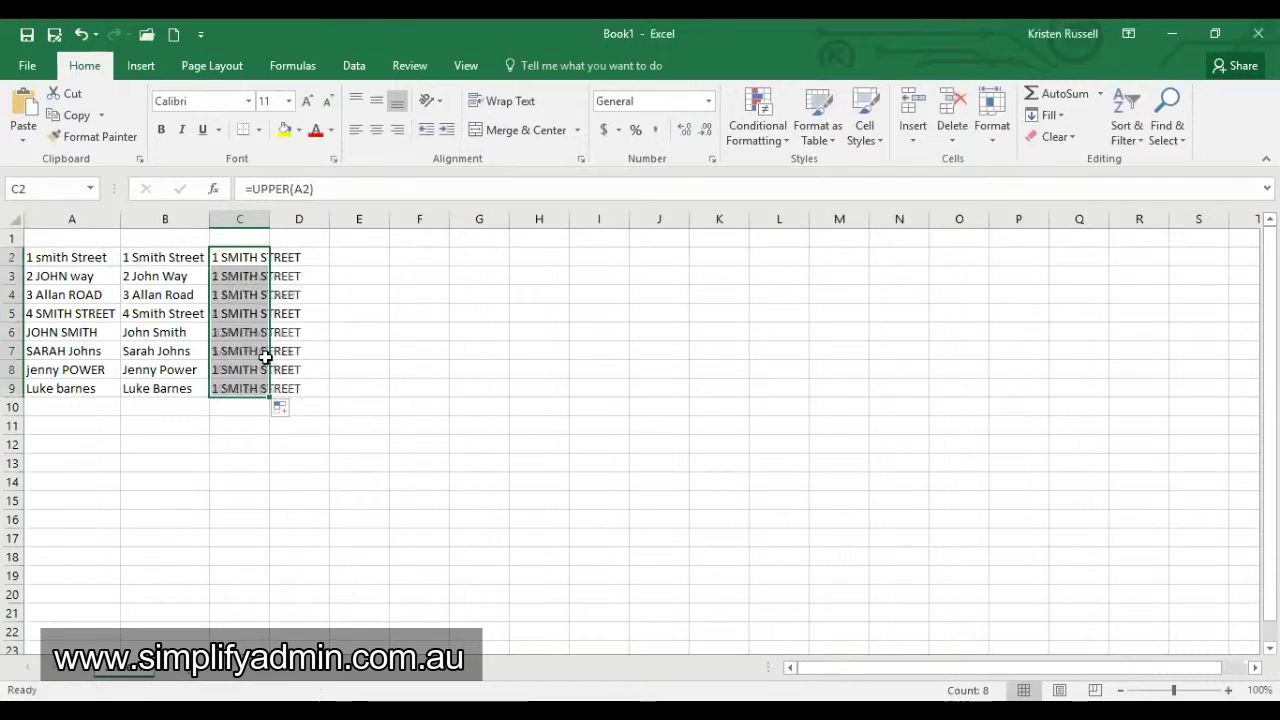
double_click(270, 218)
Enter the formula =LOWER(A2) in cell D2 to convert the first column A entry to lowercase.
click(346, 254)
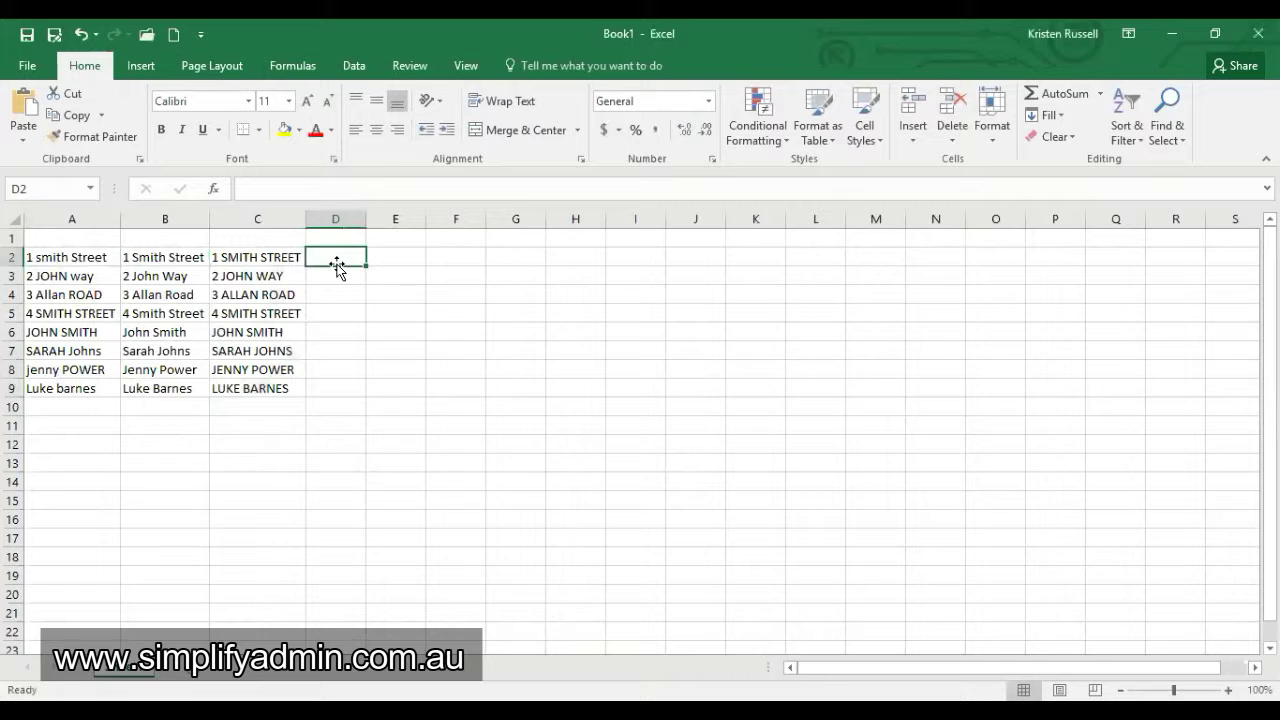
text(=)
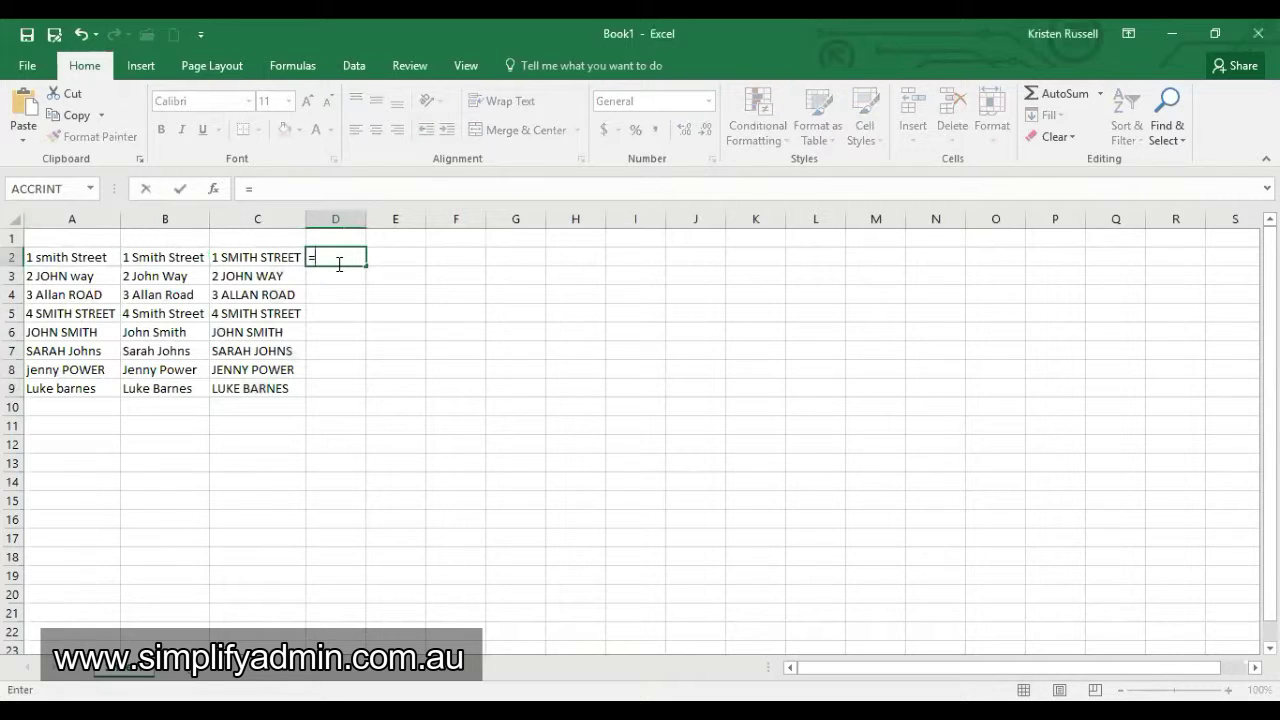
text(lower)
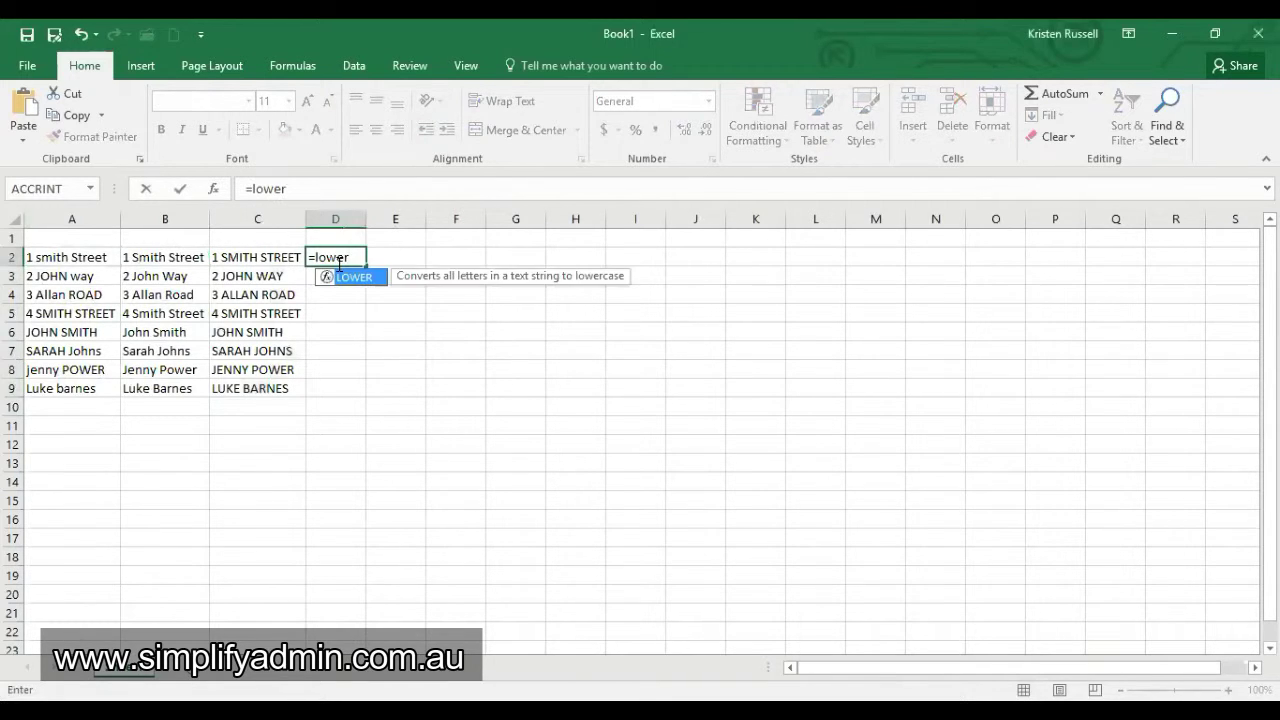
text(()
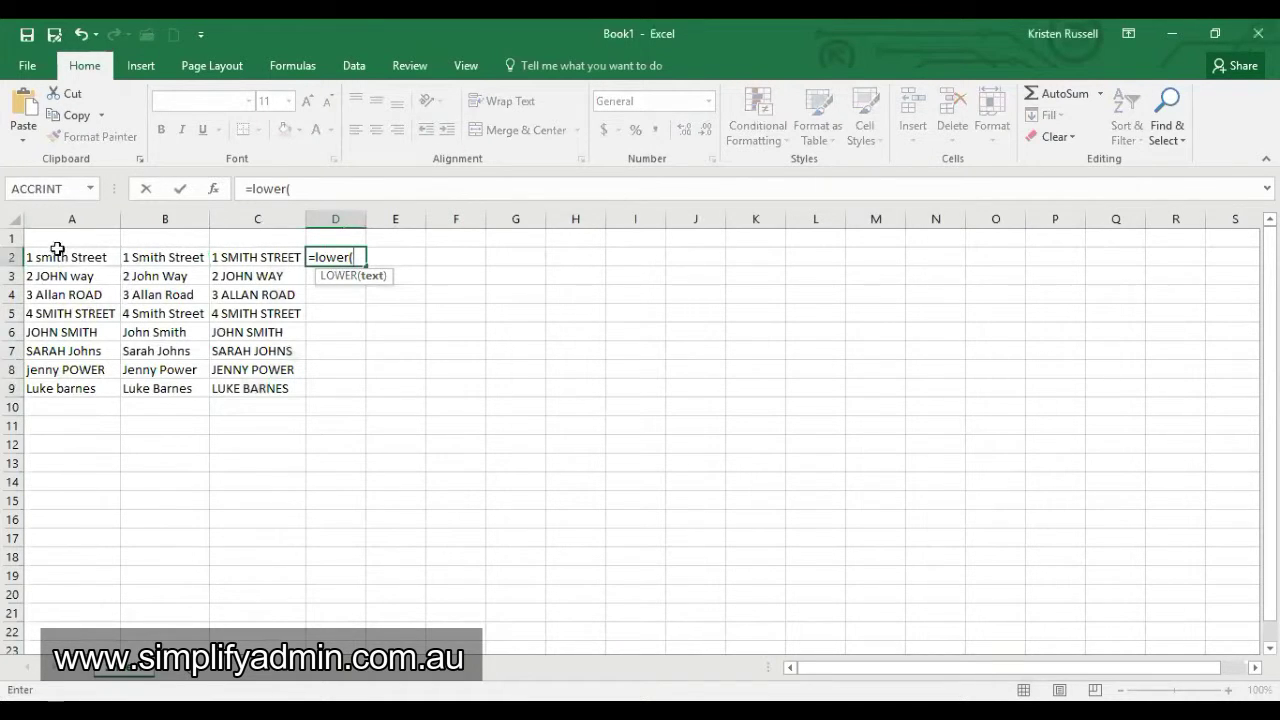
text(a2)
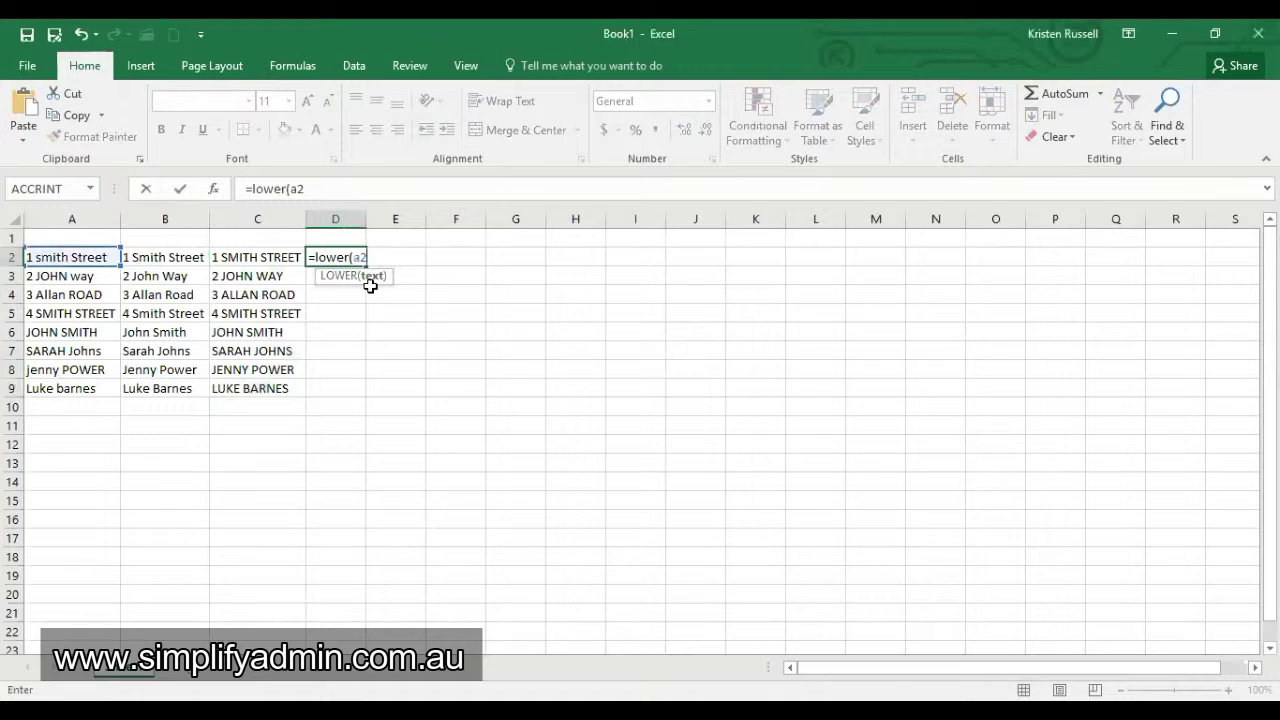
text())
key(Return)
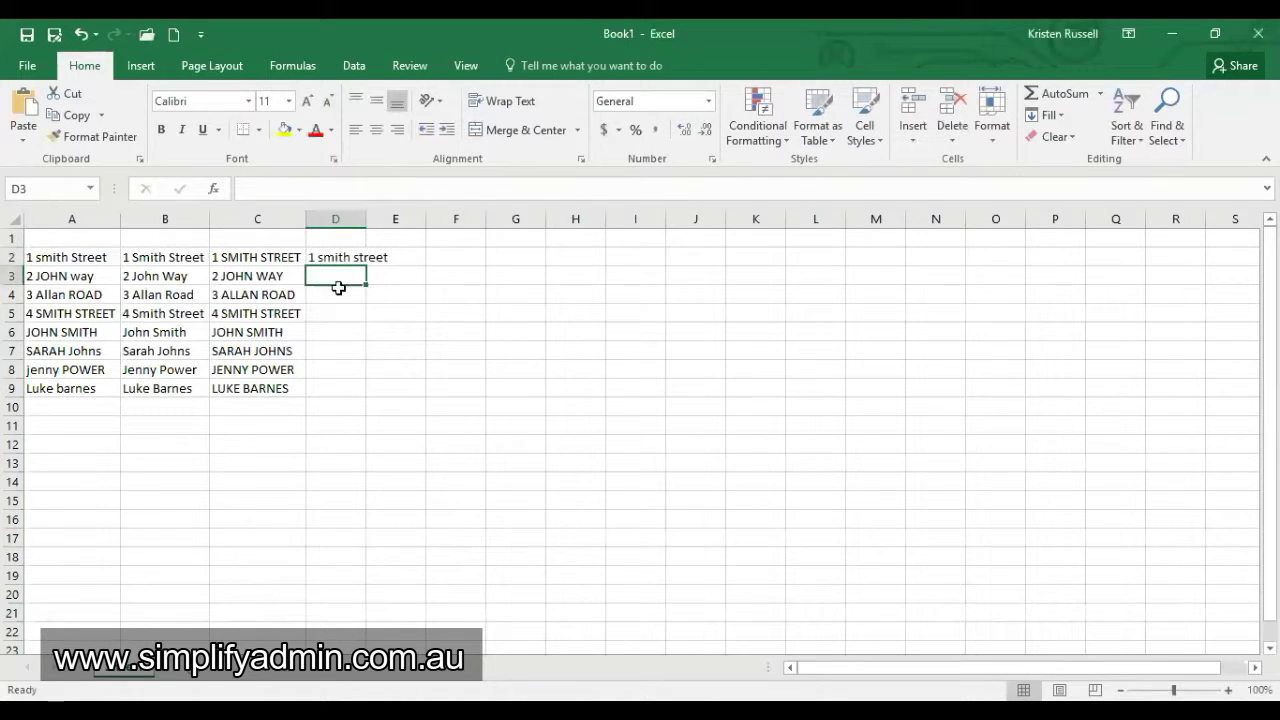
Fill the LOWER formula from D2 down to D9 and autofit column D to its contents.
click(340, 259)
drag(366, 266, 366, 397)
double_click(366, 219)
Enter the plain-text headings "=proper", "=upper" and "=lower" in cells B1, C1 and D1.
click(150, 239)
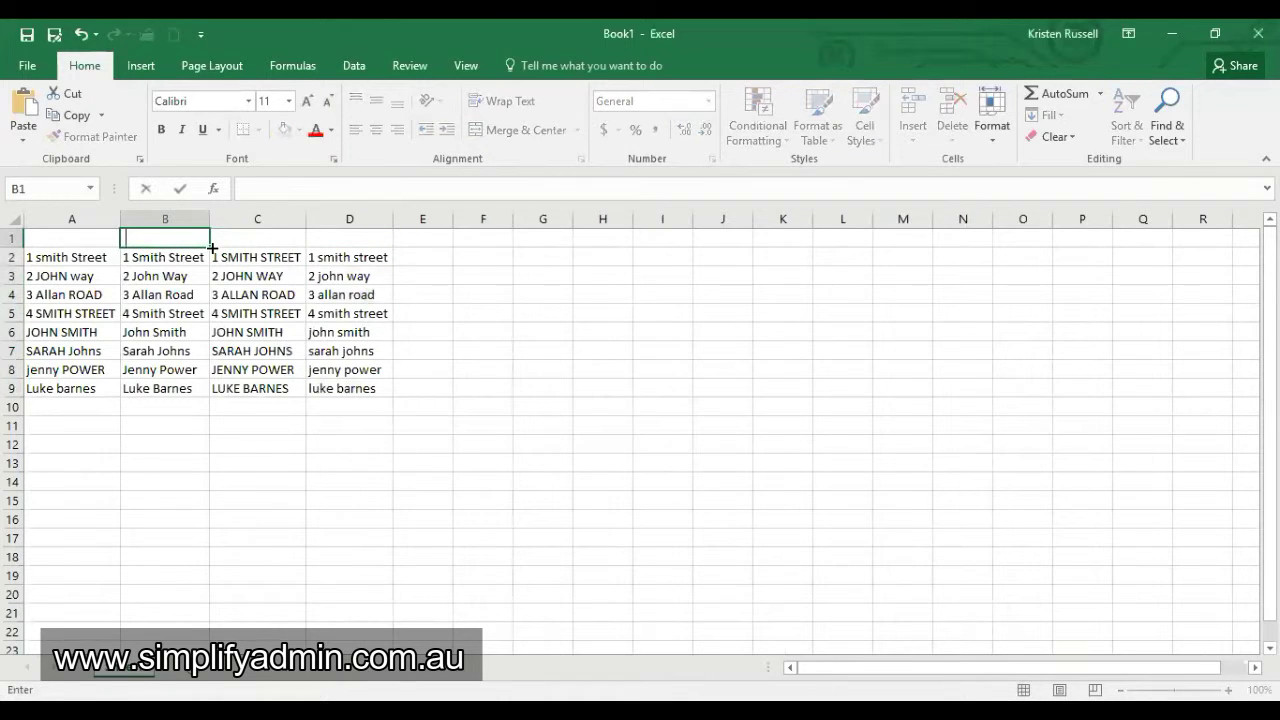
text(=proper)
click(243, 236)
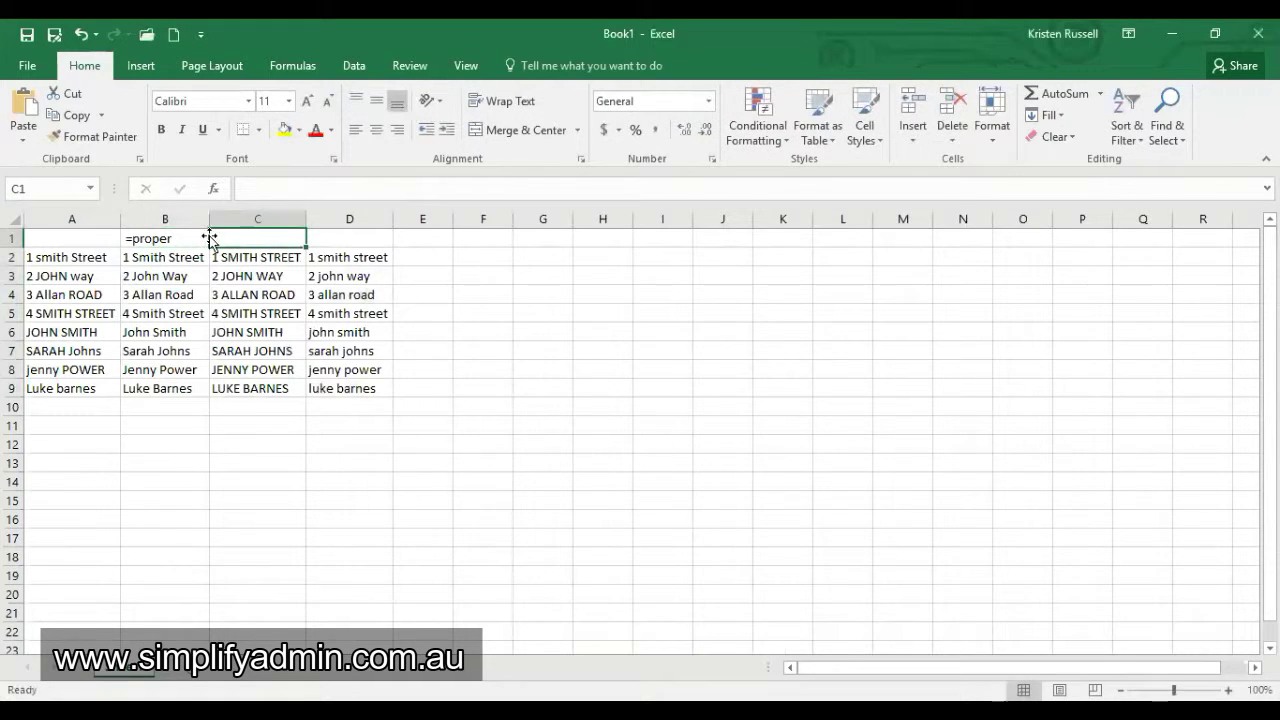
text(=upper)
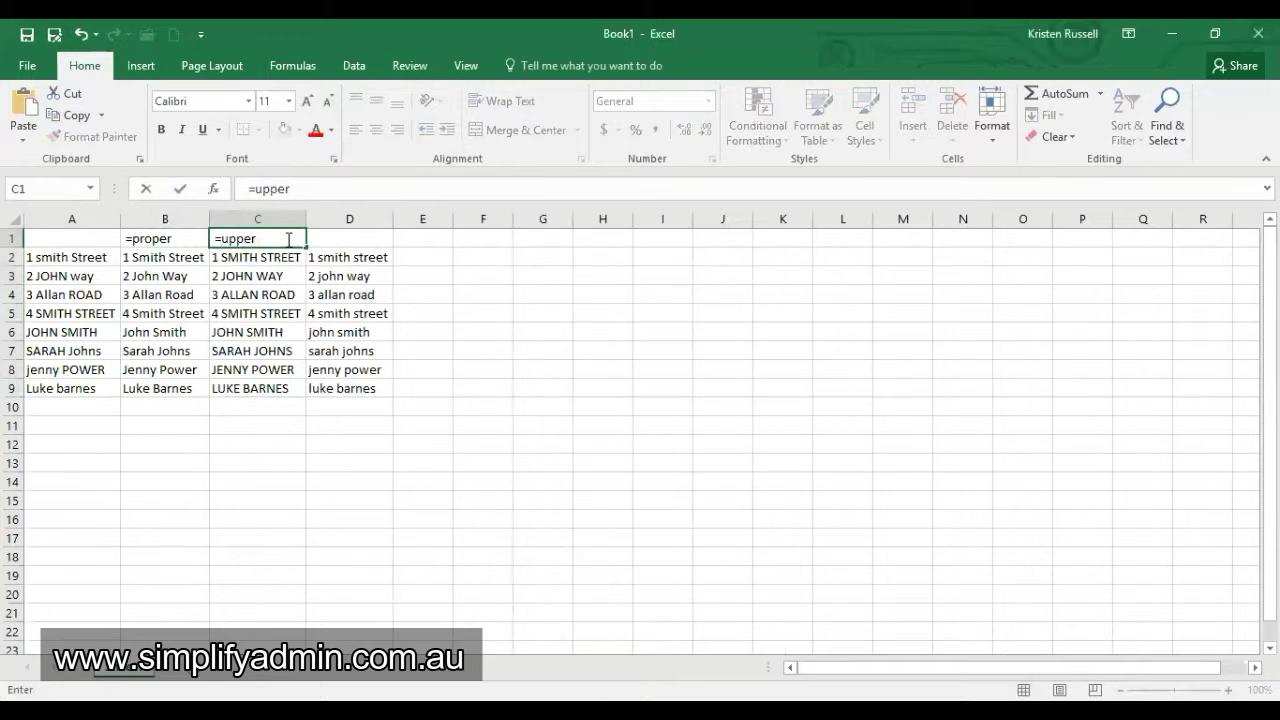
click(338, 236)
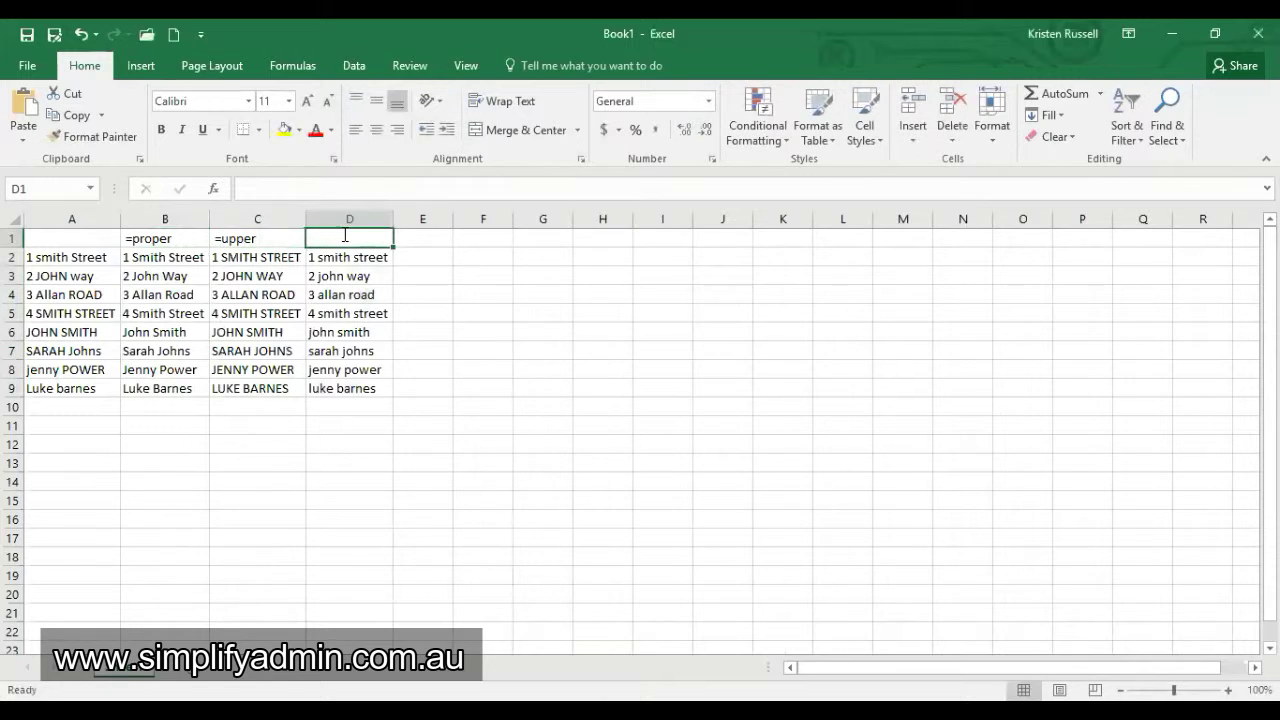
text(=lower)
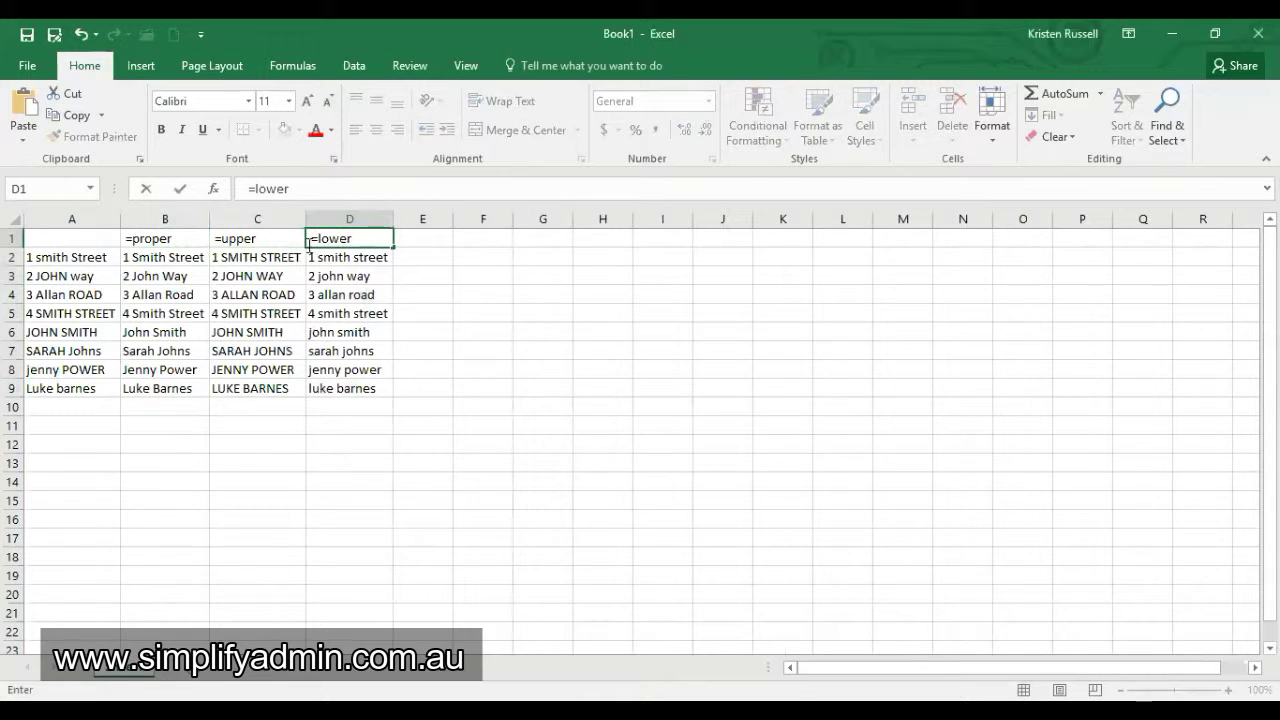
Append "(cell)" to each of the three function headings in B1, C1 and D1.
double_click(190, 237)
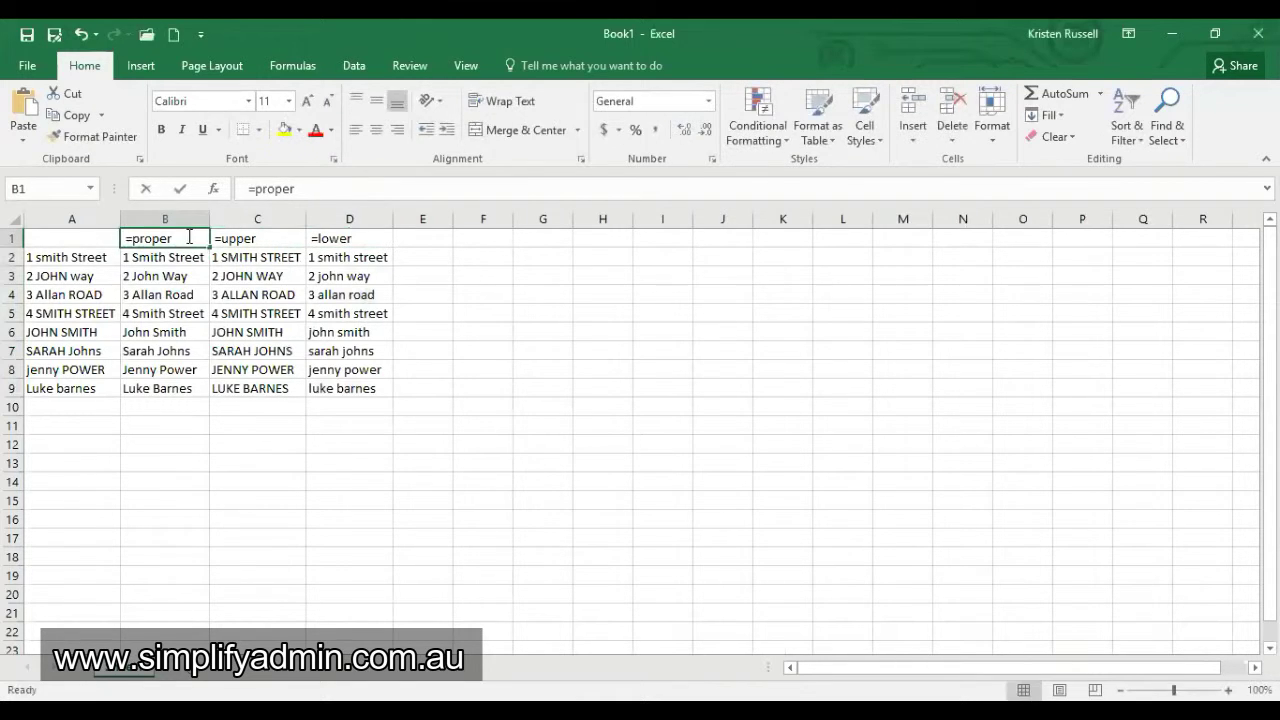
text((ce)
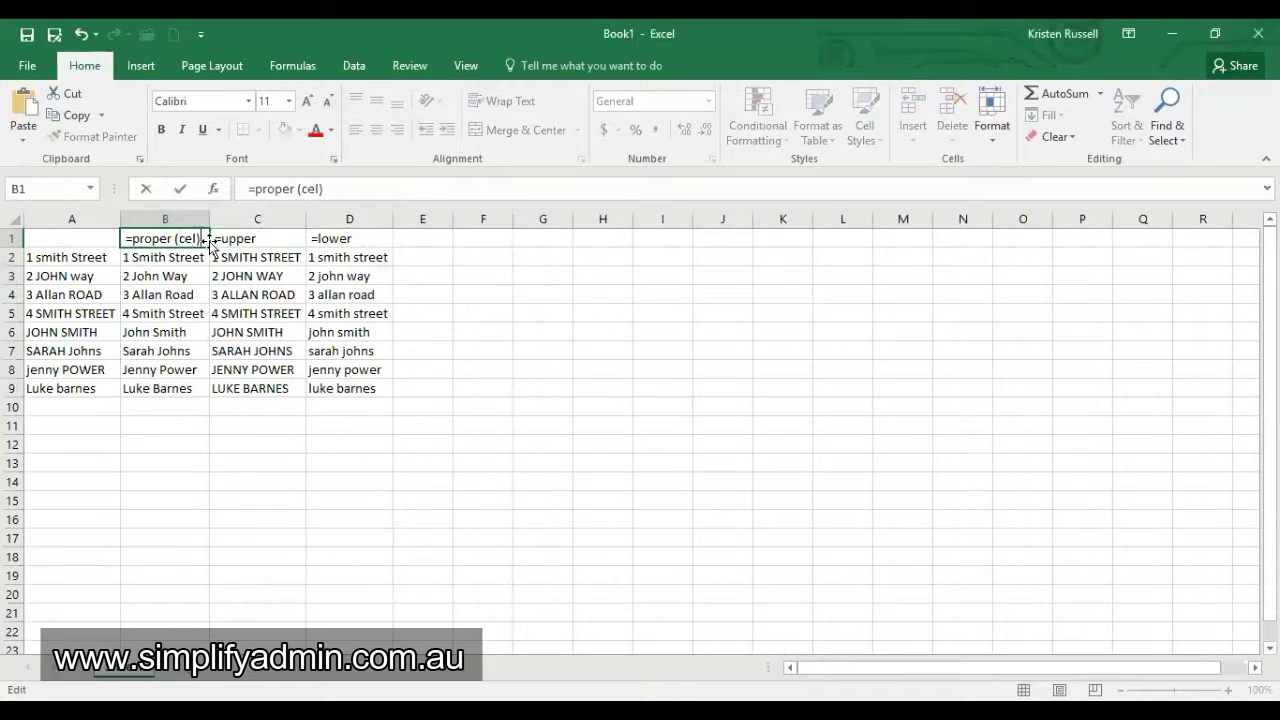
text(l)
click(268, 240)
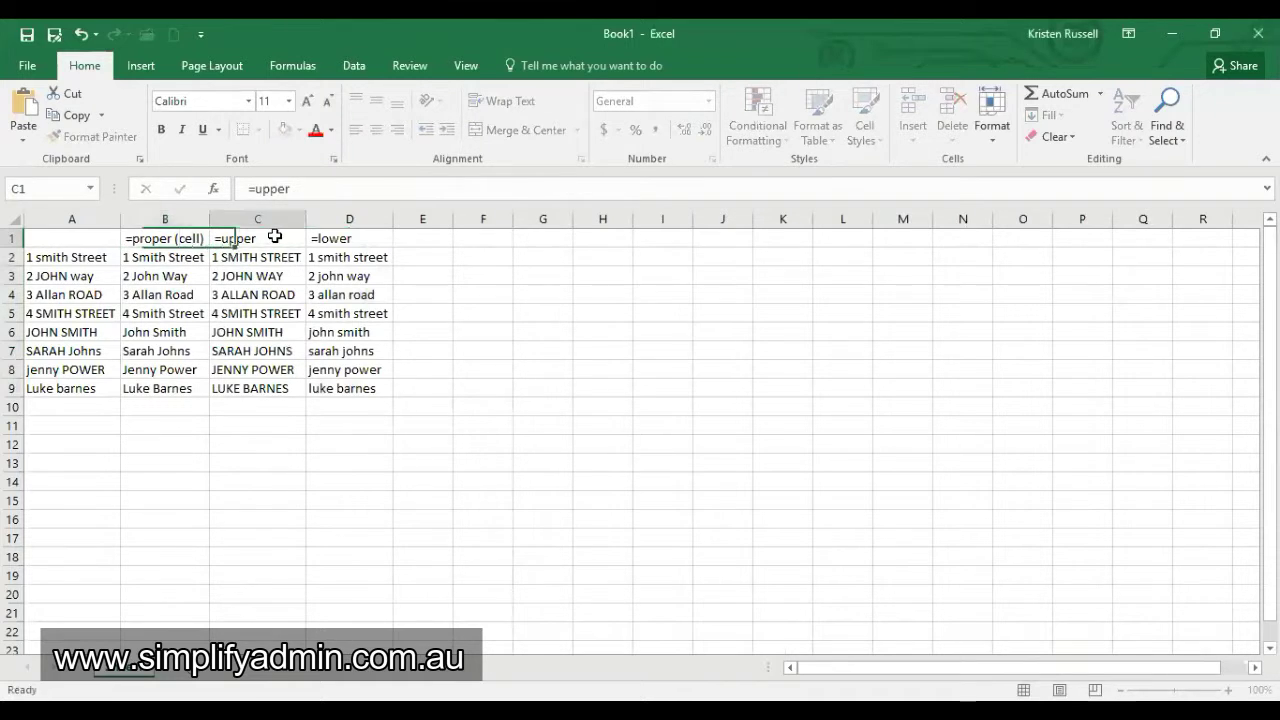
double_click(268, 240)
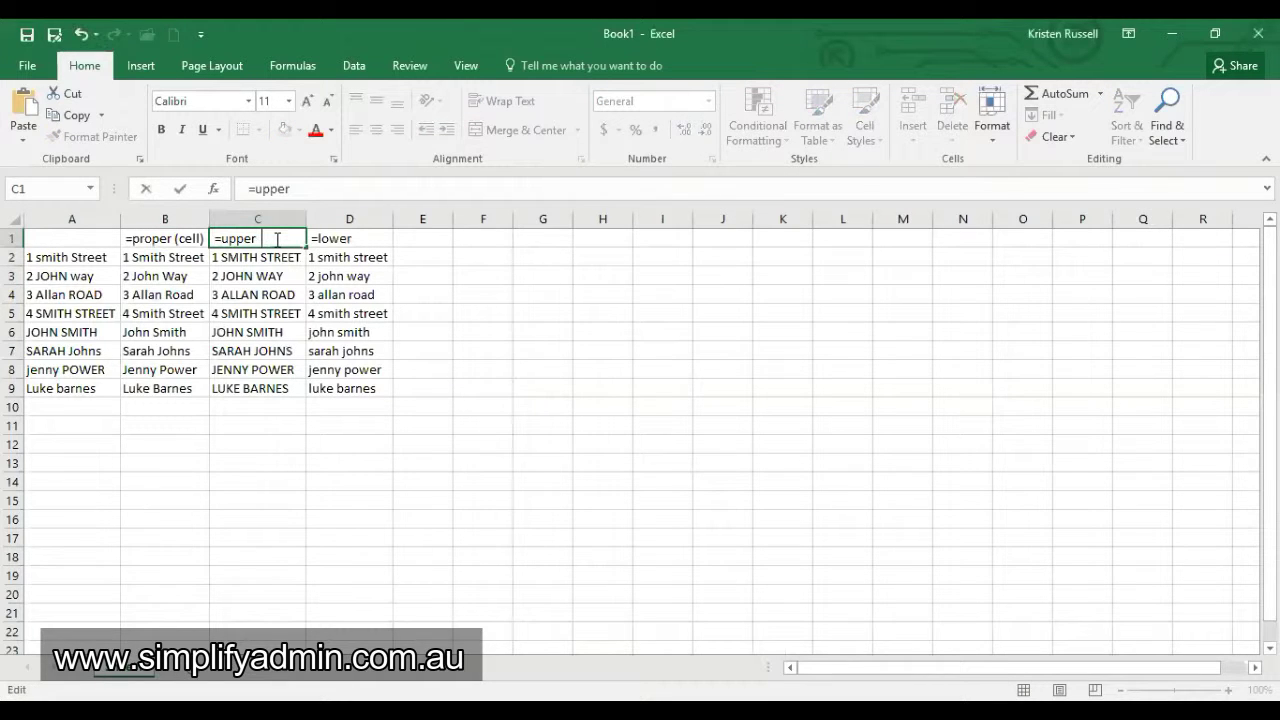
text((cell))
click(378, 238)
key(ctrl+Down)
double_click(380, 238)
text((cell))
click(371, 424)
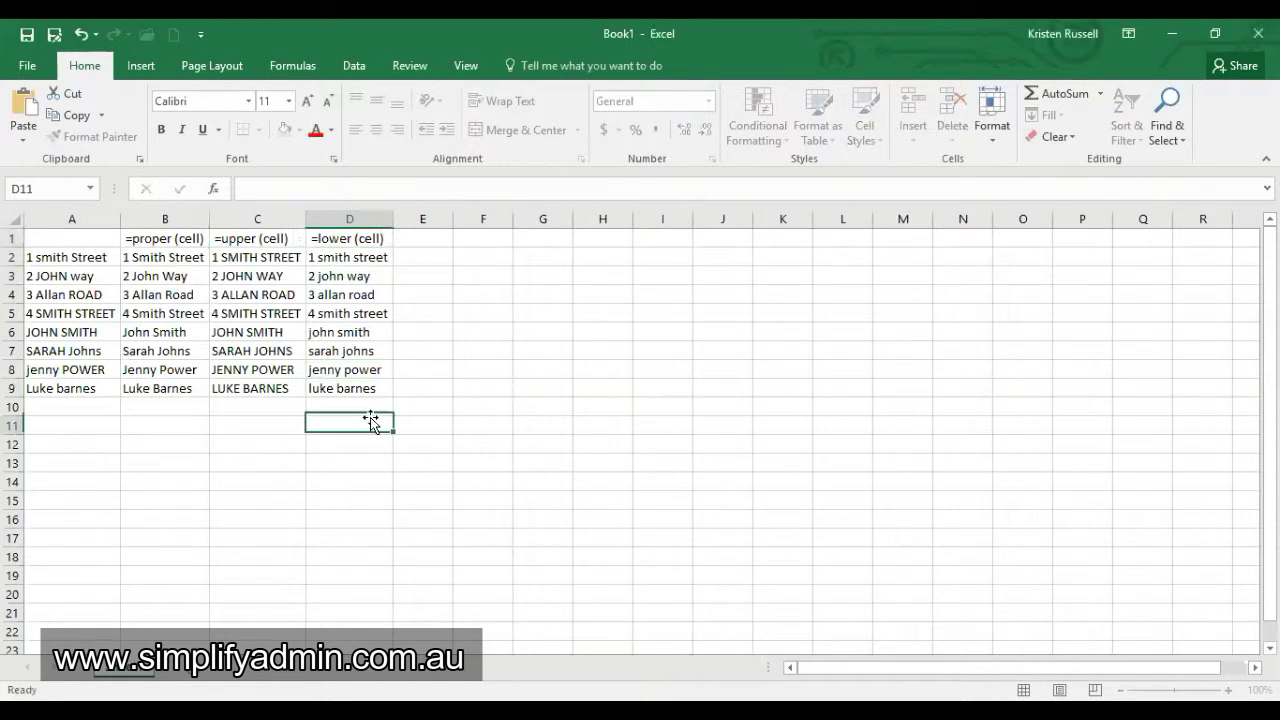
Copy the PROPER formula results in cells B2 to B9.
click(146, 280)
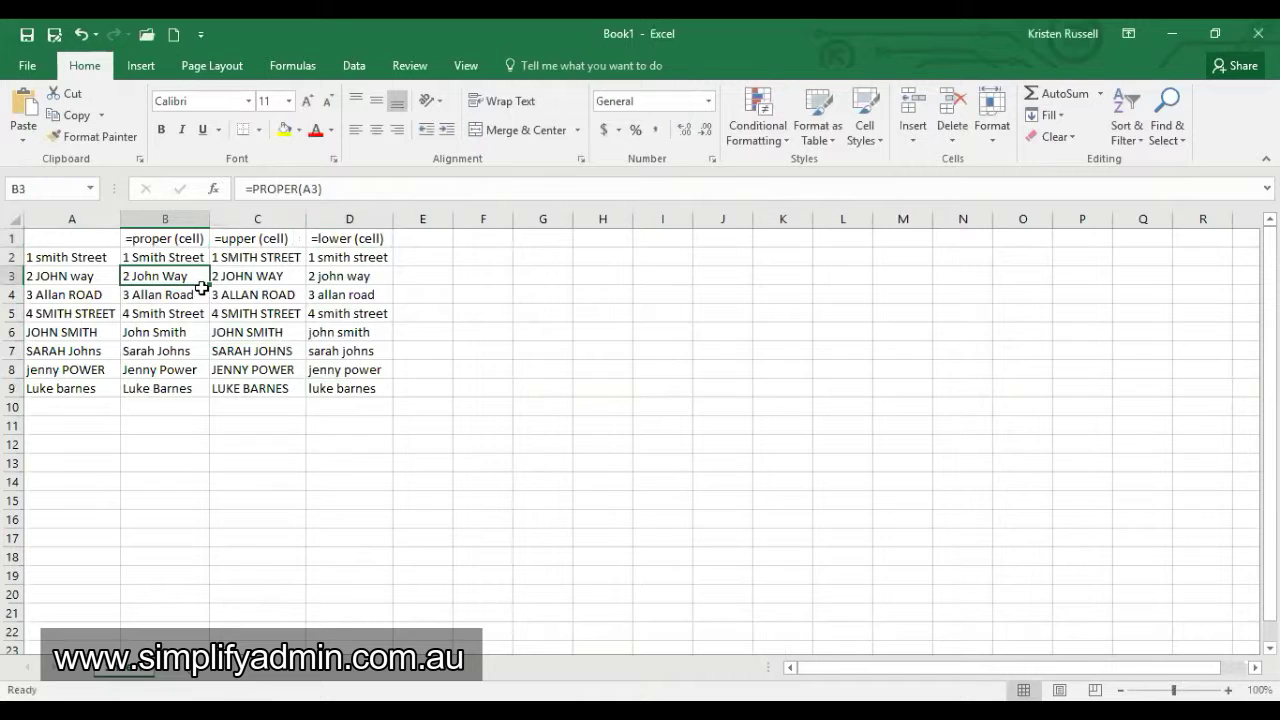
drag(74, 253, 75, 390)
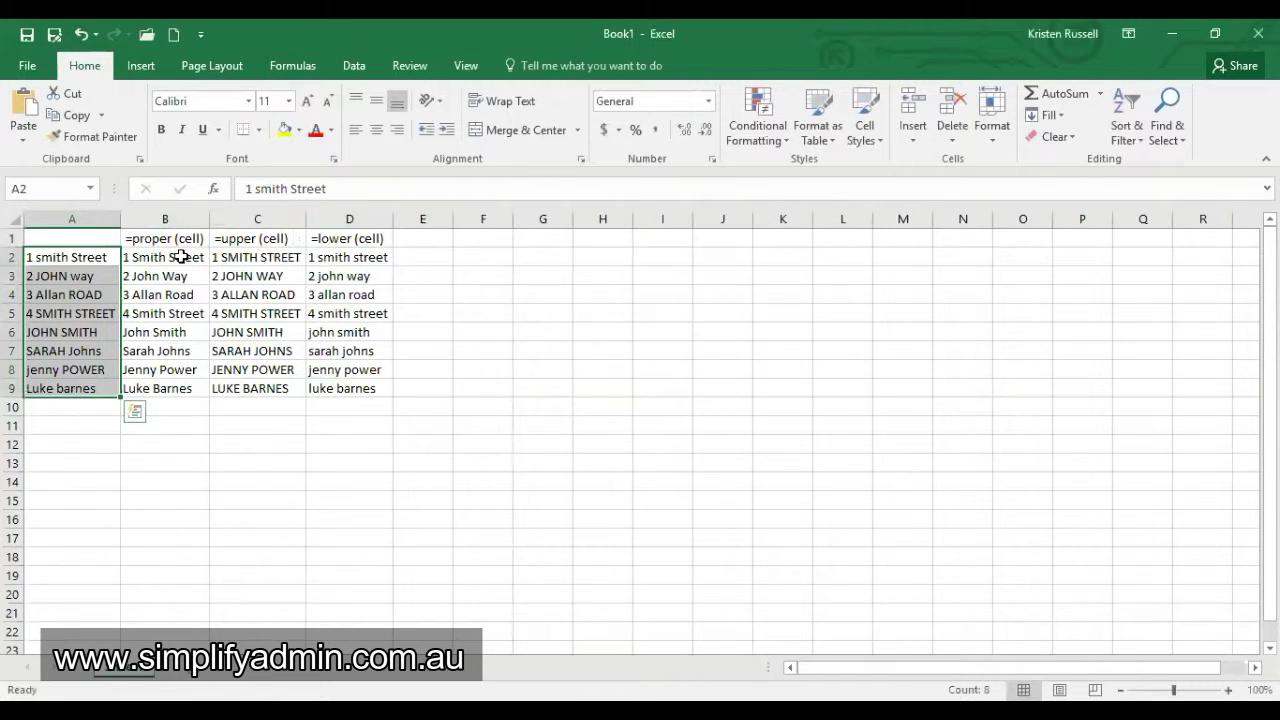
drag(171, 252, 172, 388)
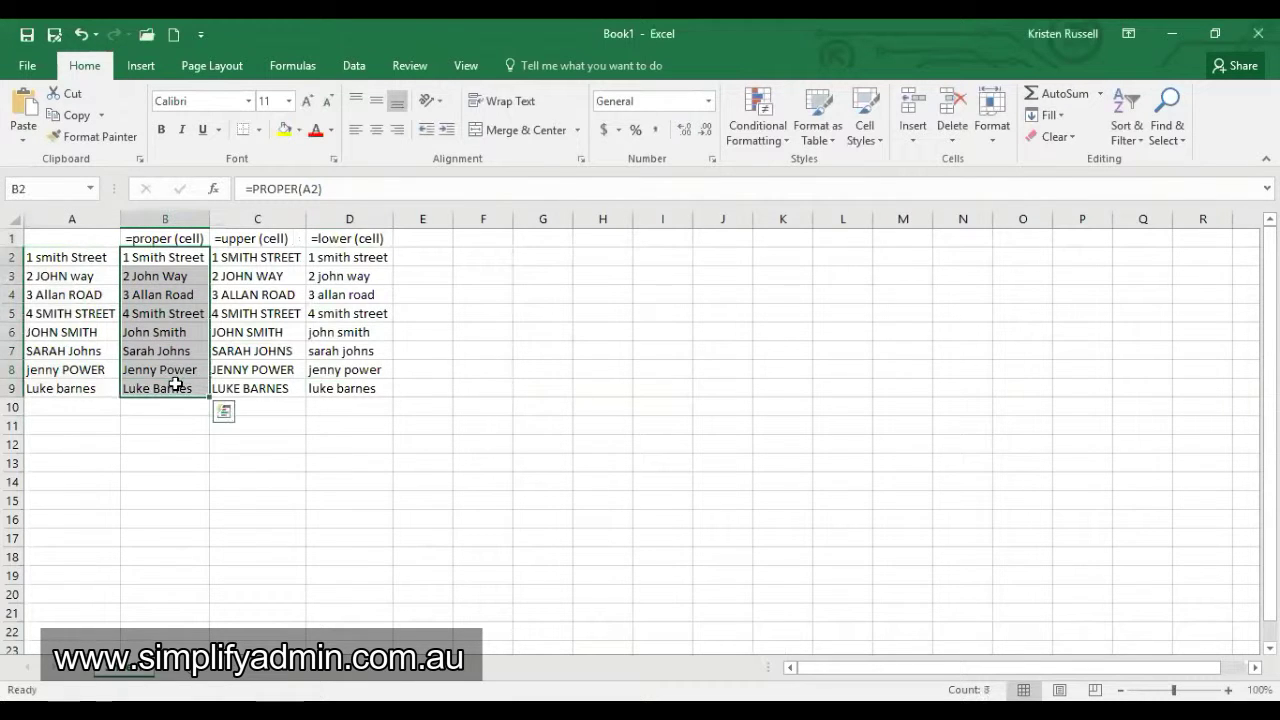
right_click(176, 315)
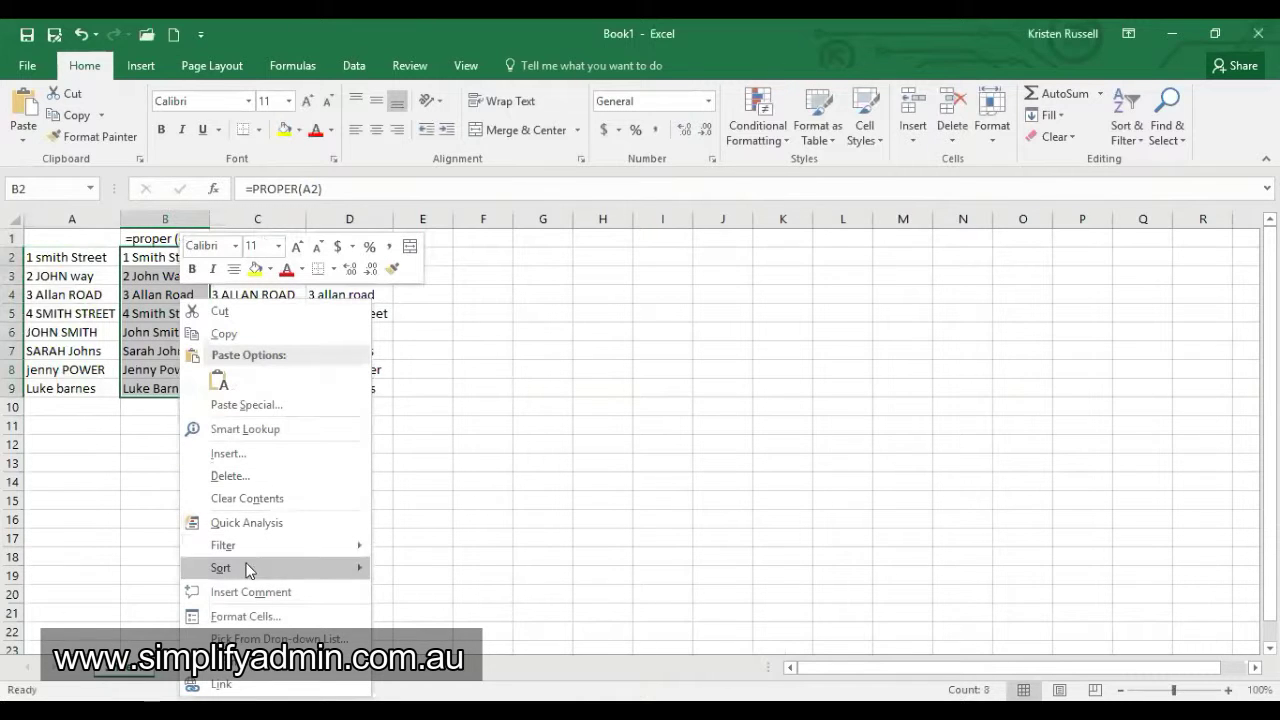
click(224, 334)
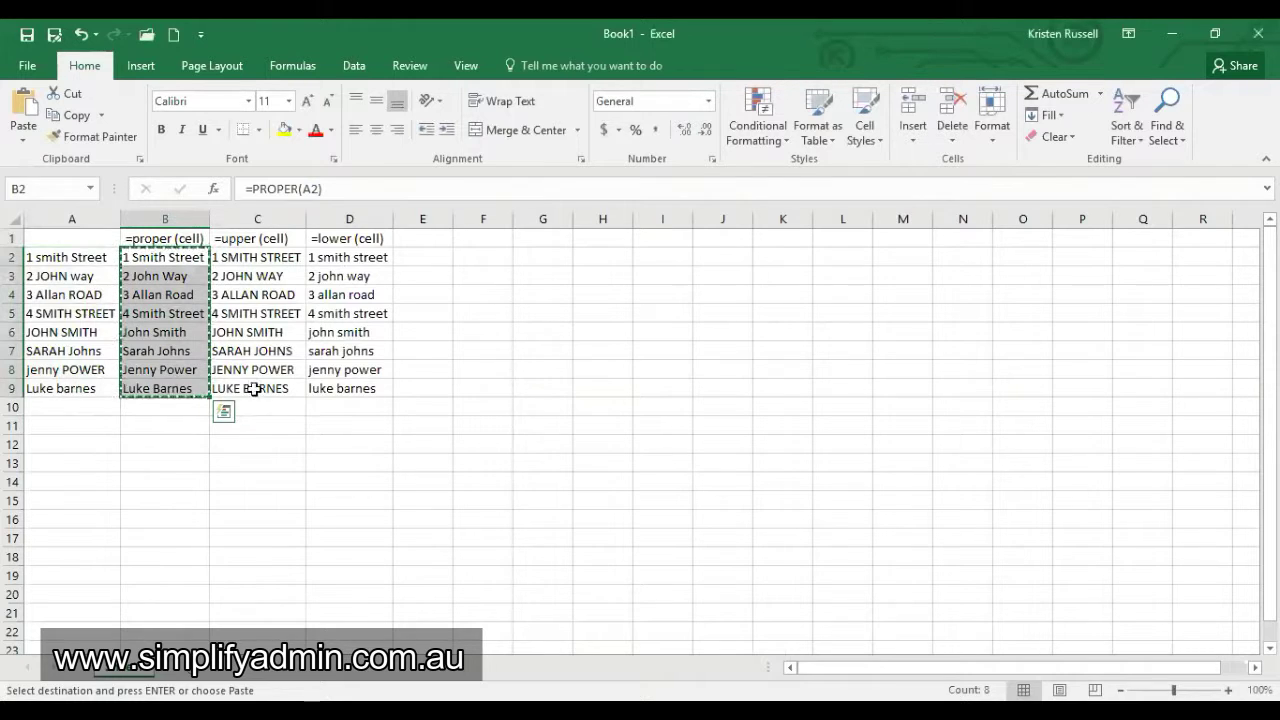
Paste the copied results as values only over the original entries from cell A2 down, and clear the copy selection.
click(72, 260)
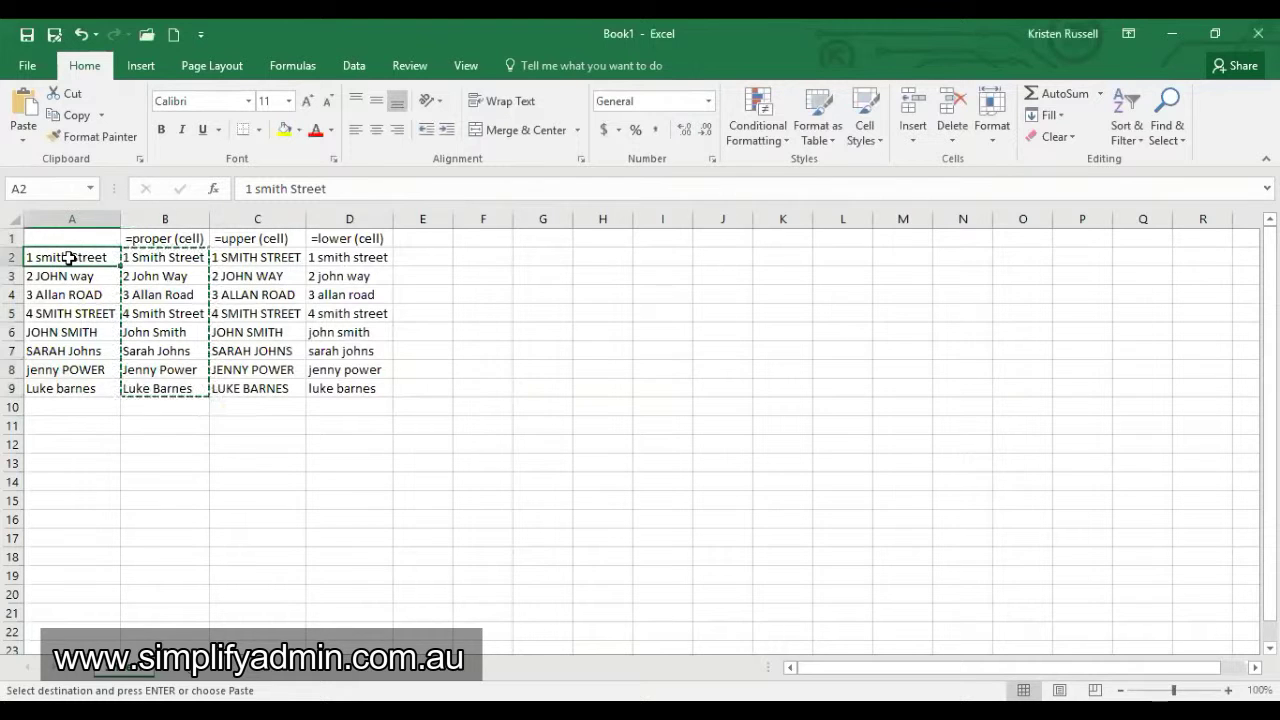
right_click(68, 258)
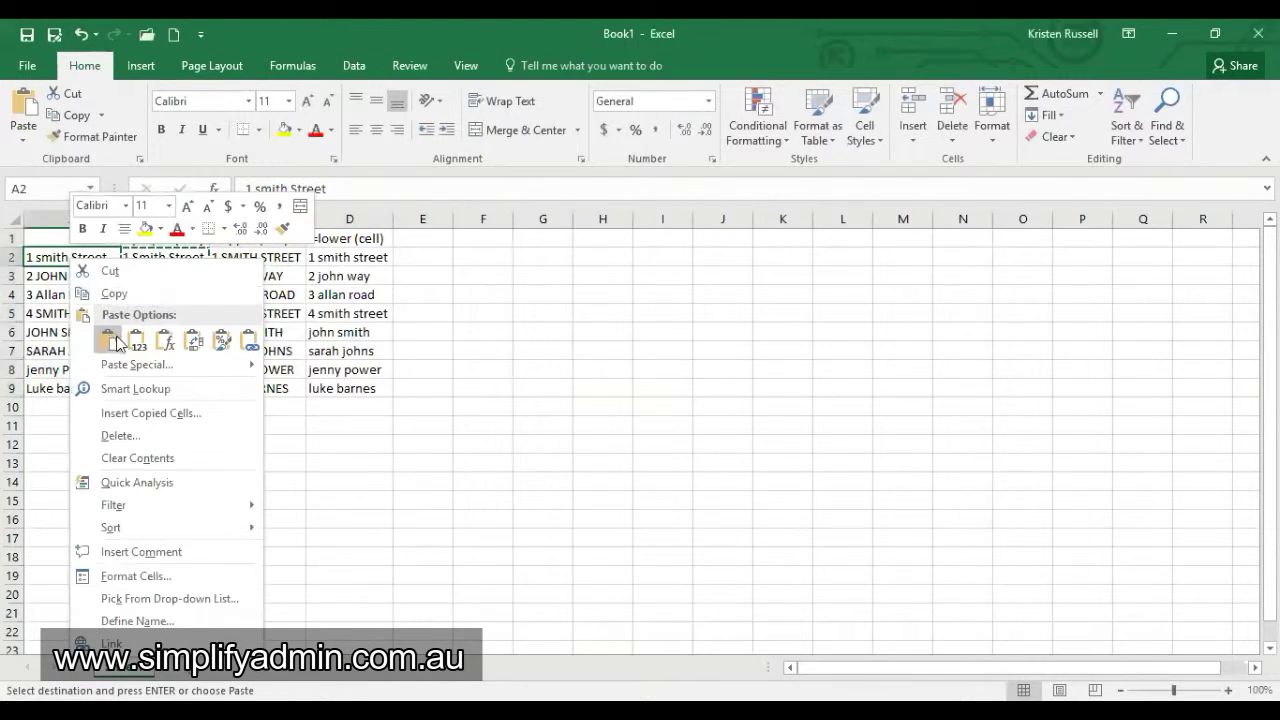
click(137, 344)
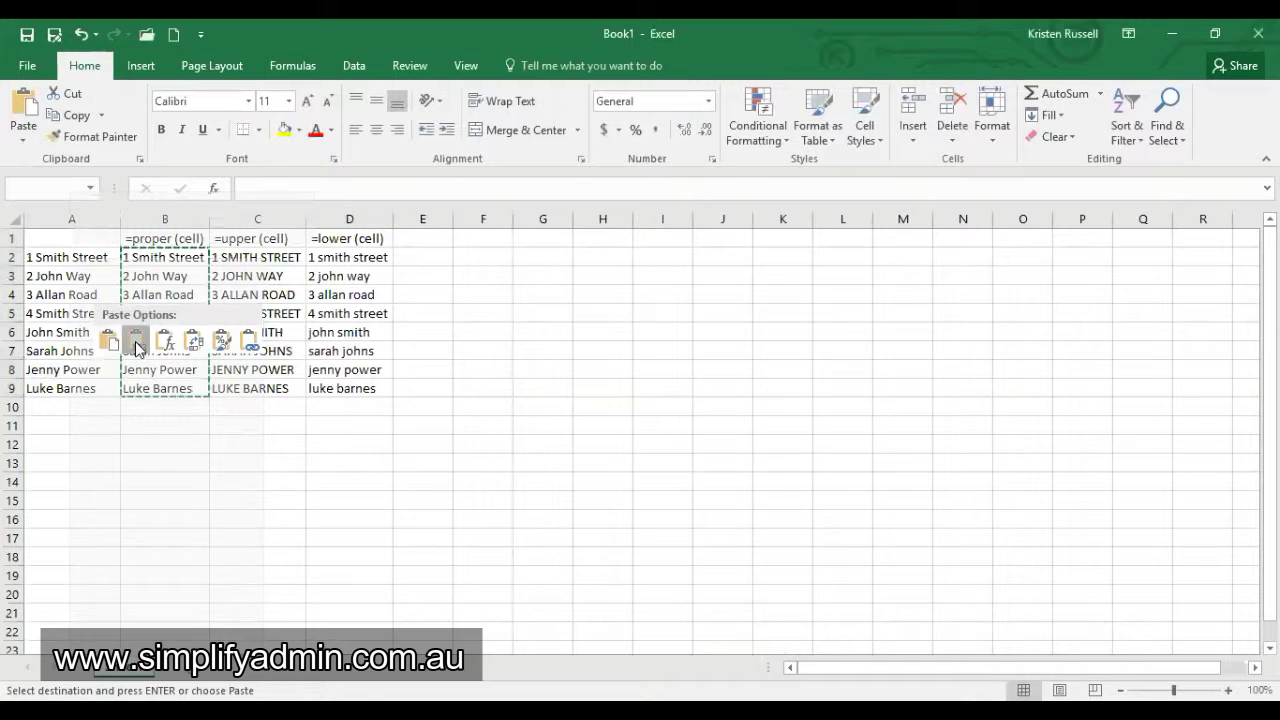
click(136, 345)
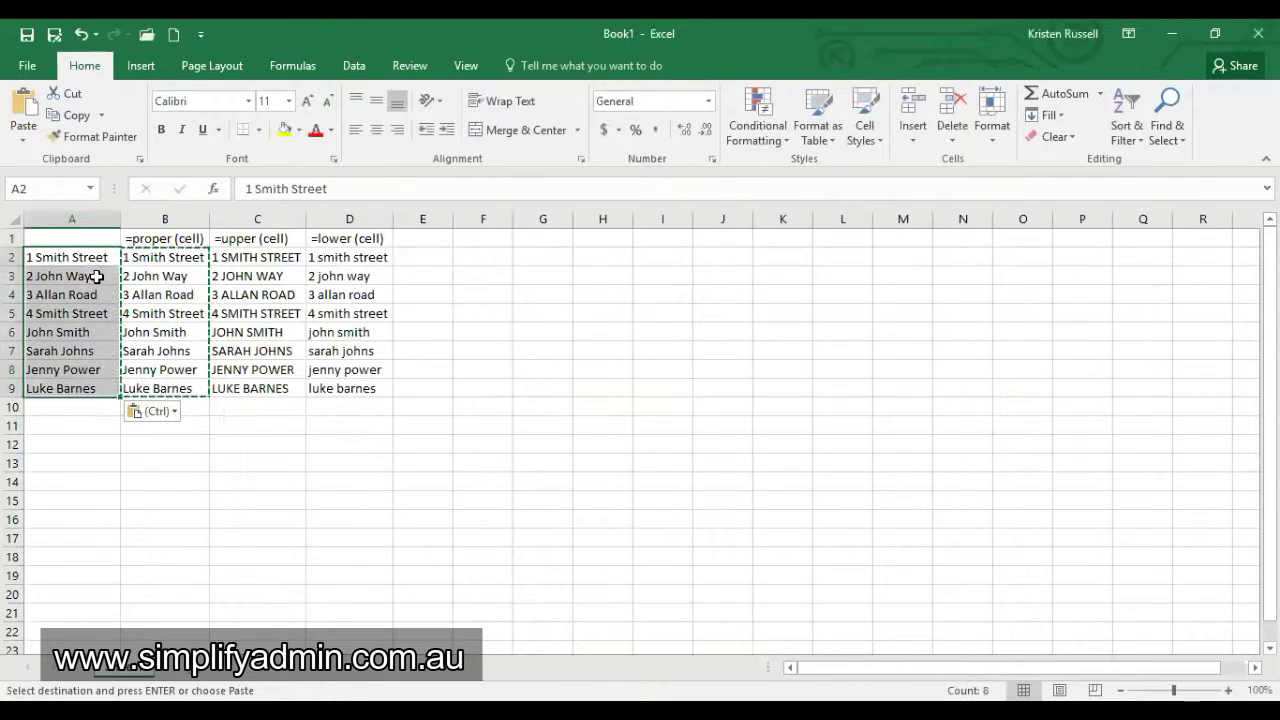
click(91, 425)
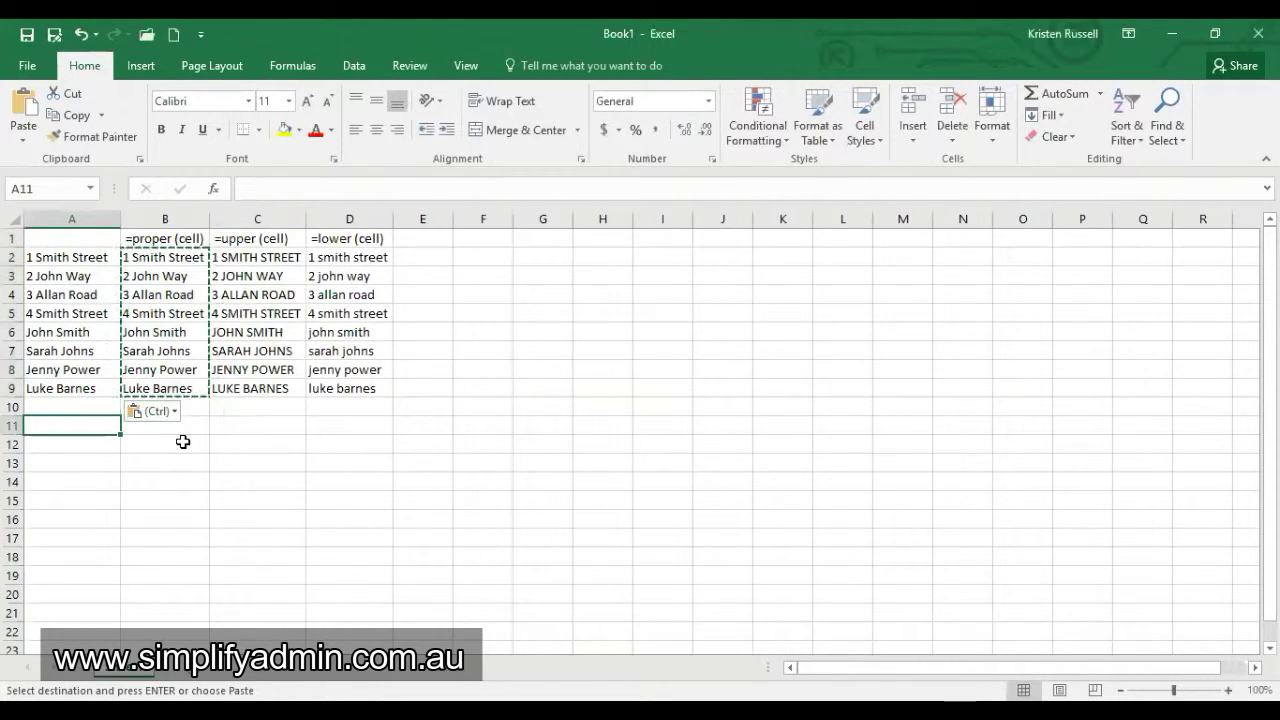
click(177, 443)
key(Escape)
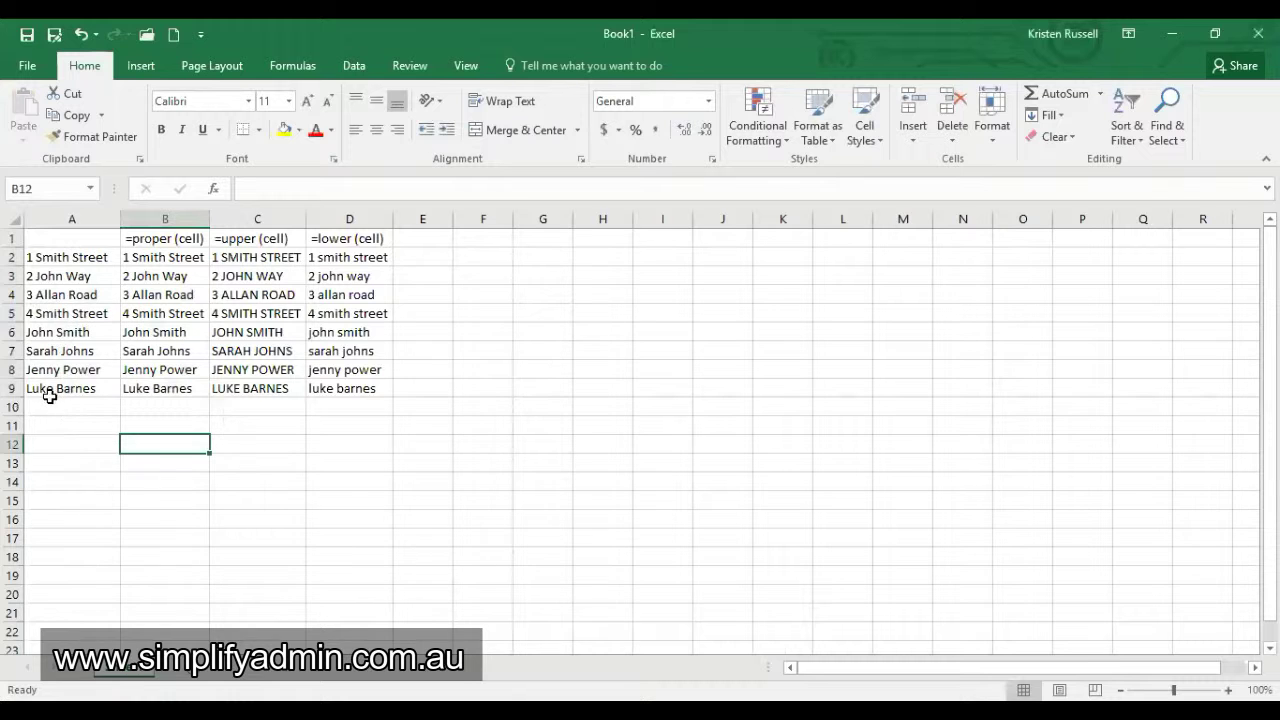
key(Up)
key(Up)
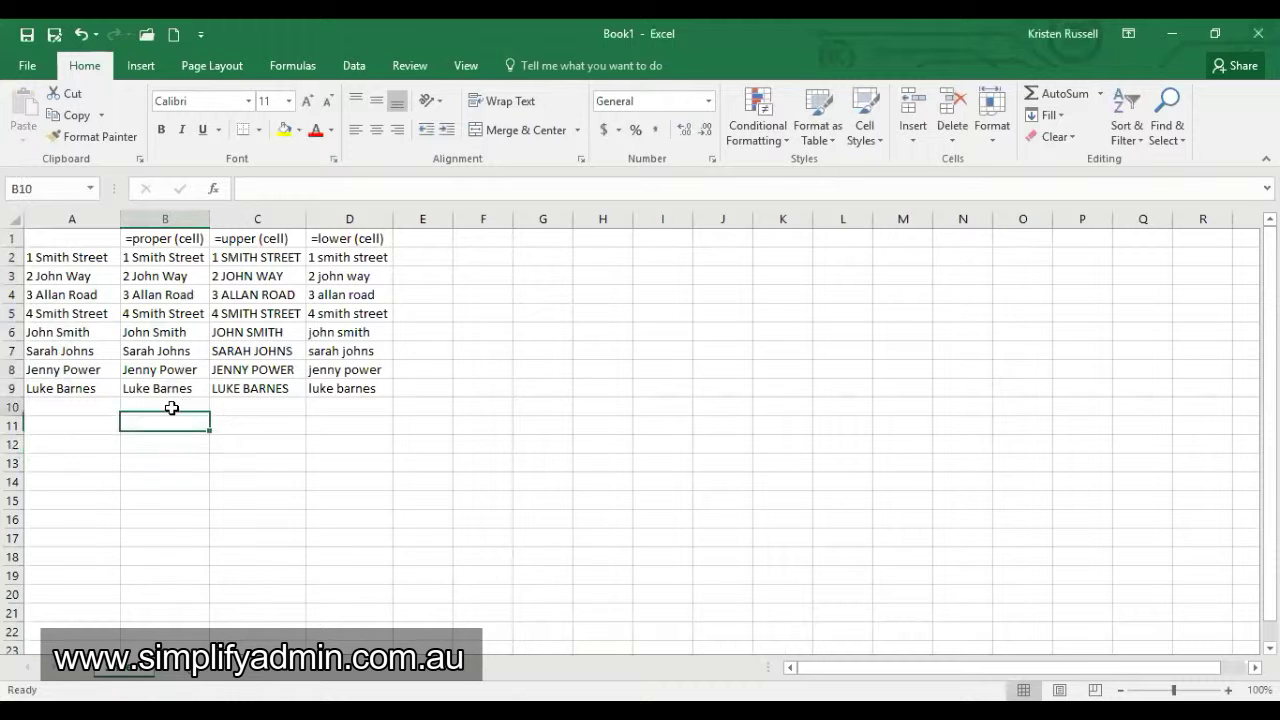